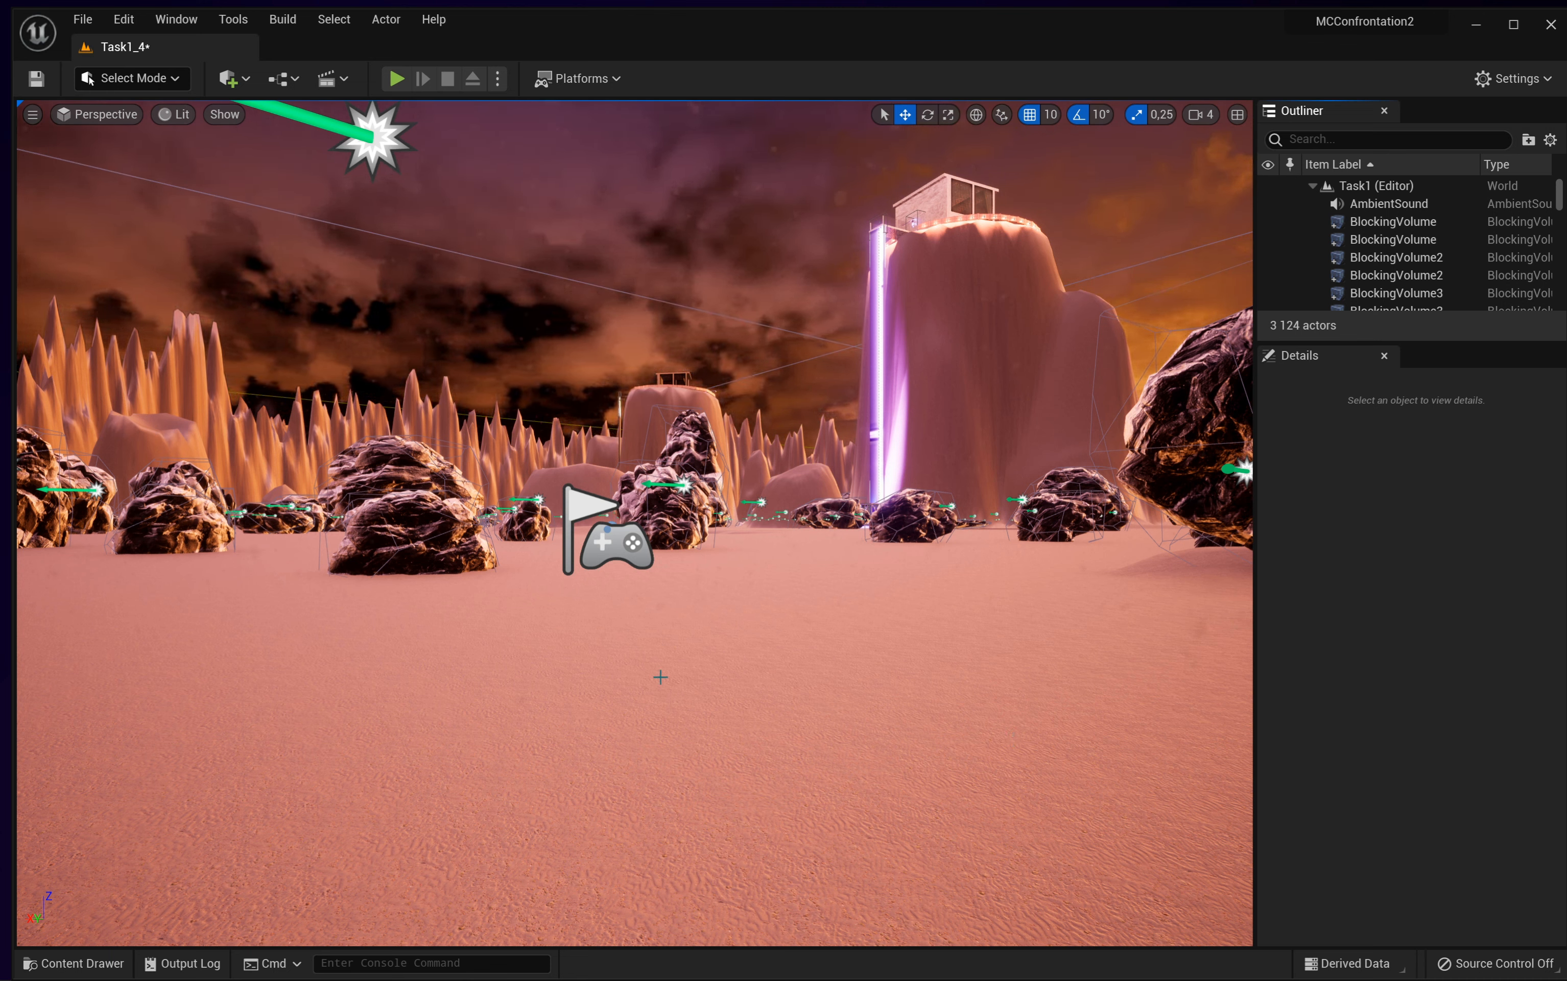
Step: Place the Aset_rock_sandstone_M_saxvy_LOD0 static mesh from the 01_Rock_Sandstone_saxvy folder on the sand in front of the player start
click(76, 966)
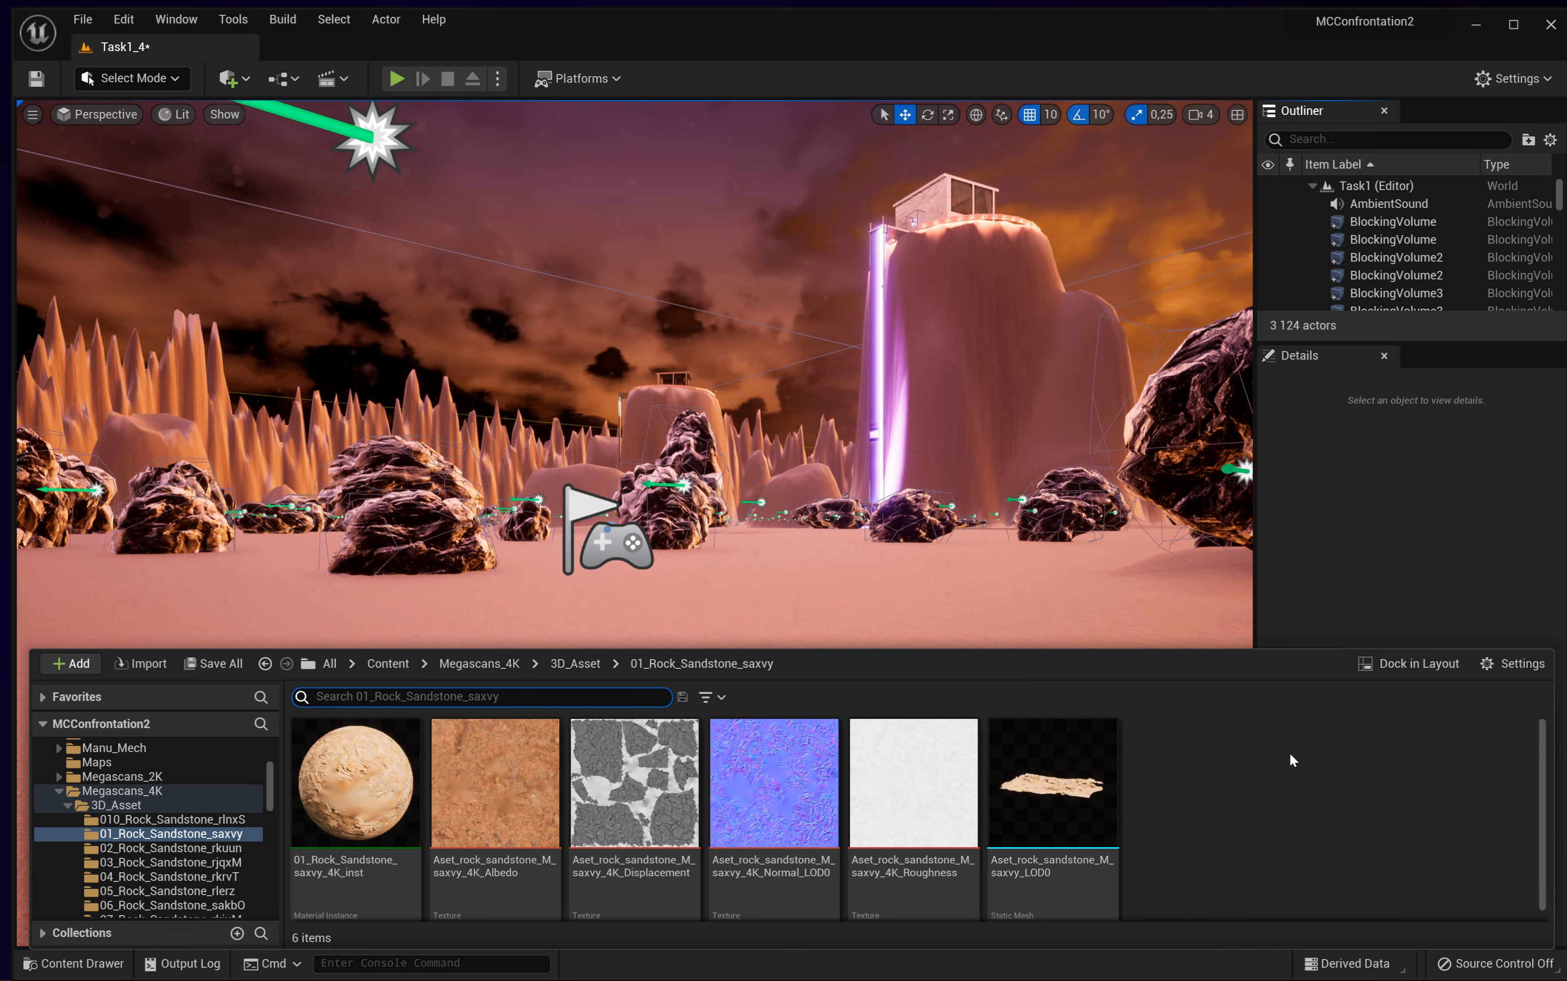
drag(1090, 762, 498, 605)
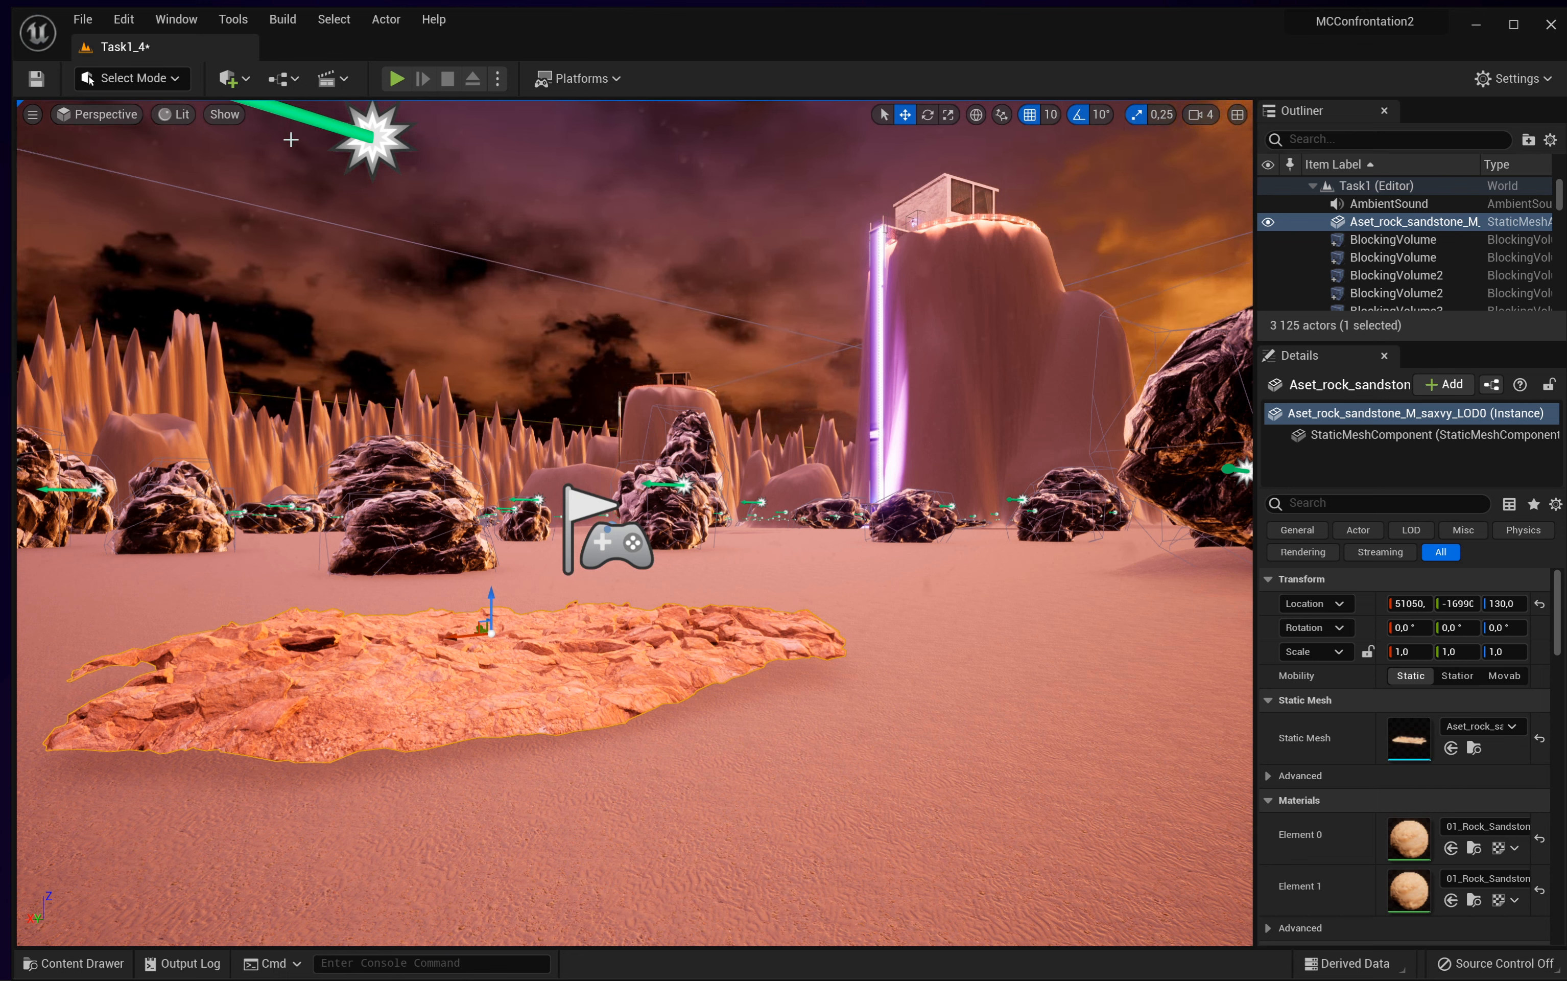
Step: Add a Target Point actor from the full class list and position it in the air beyond the sandstone rock, at Z 500
click(231, 79)
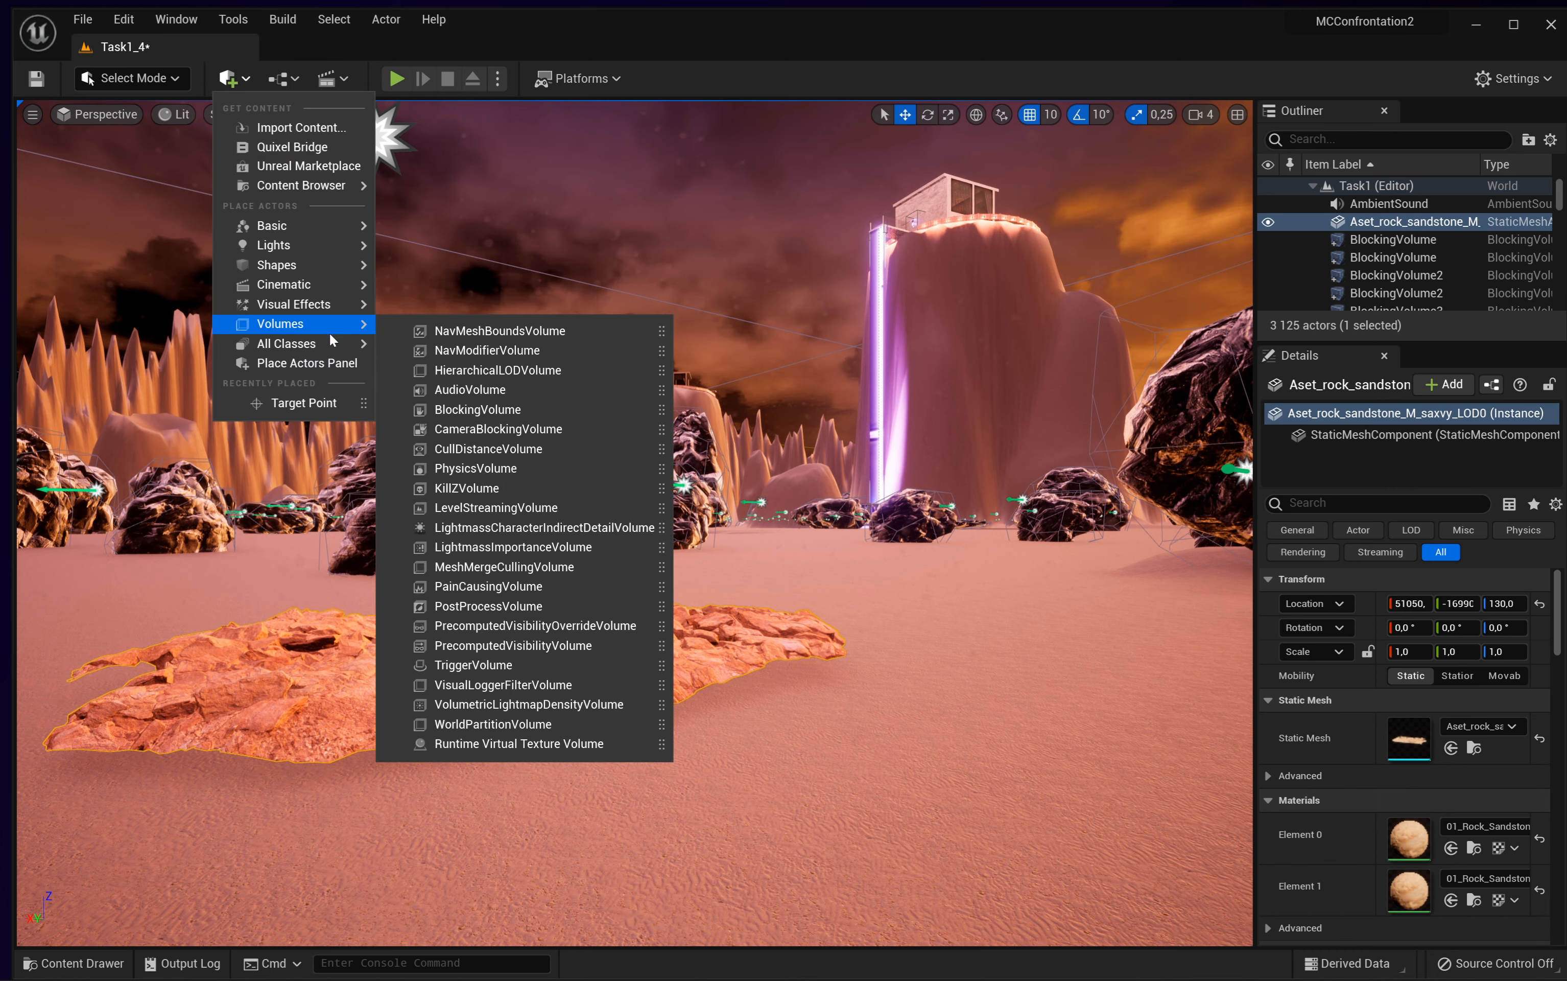
mouse_move(336, 349)
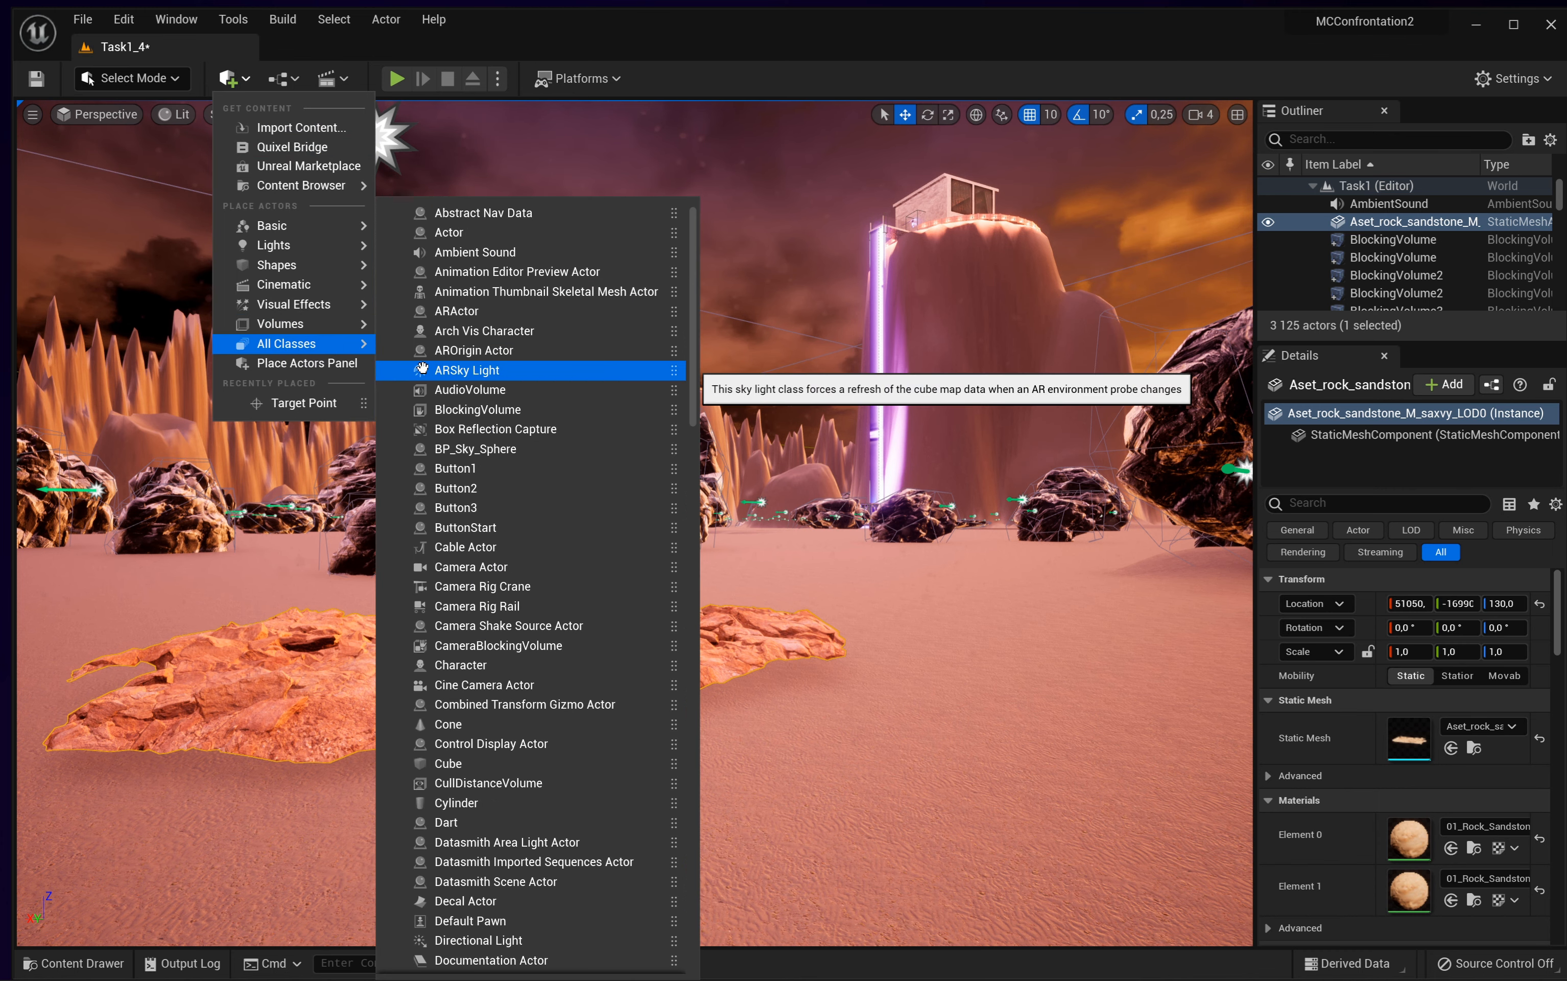
scroll(442, 371, down, 15)
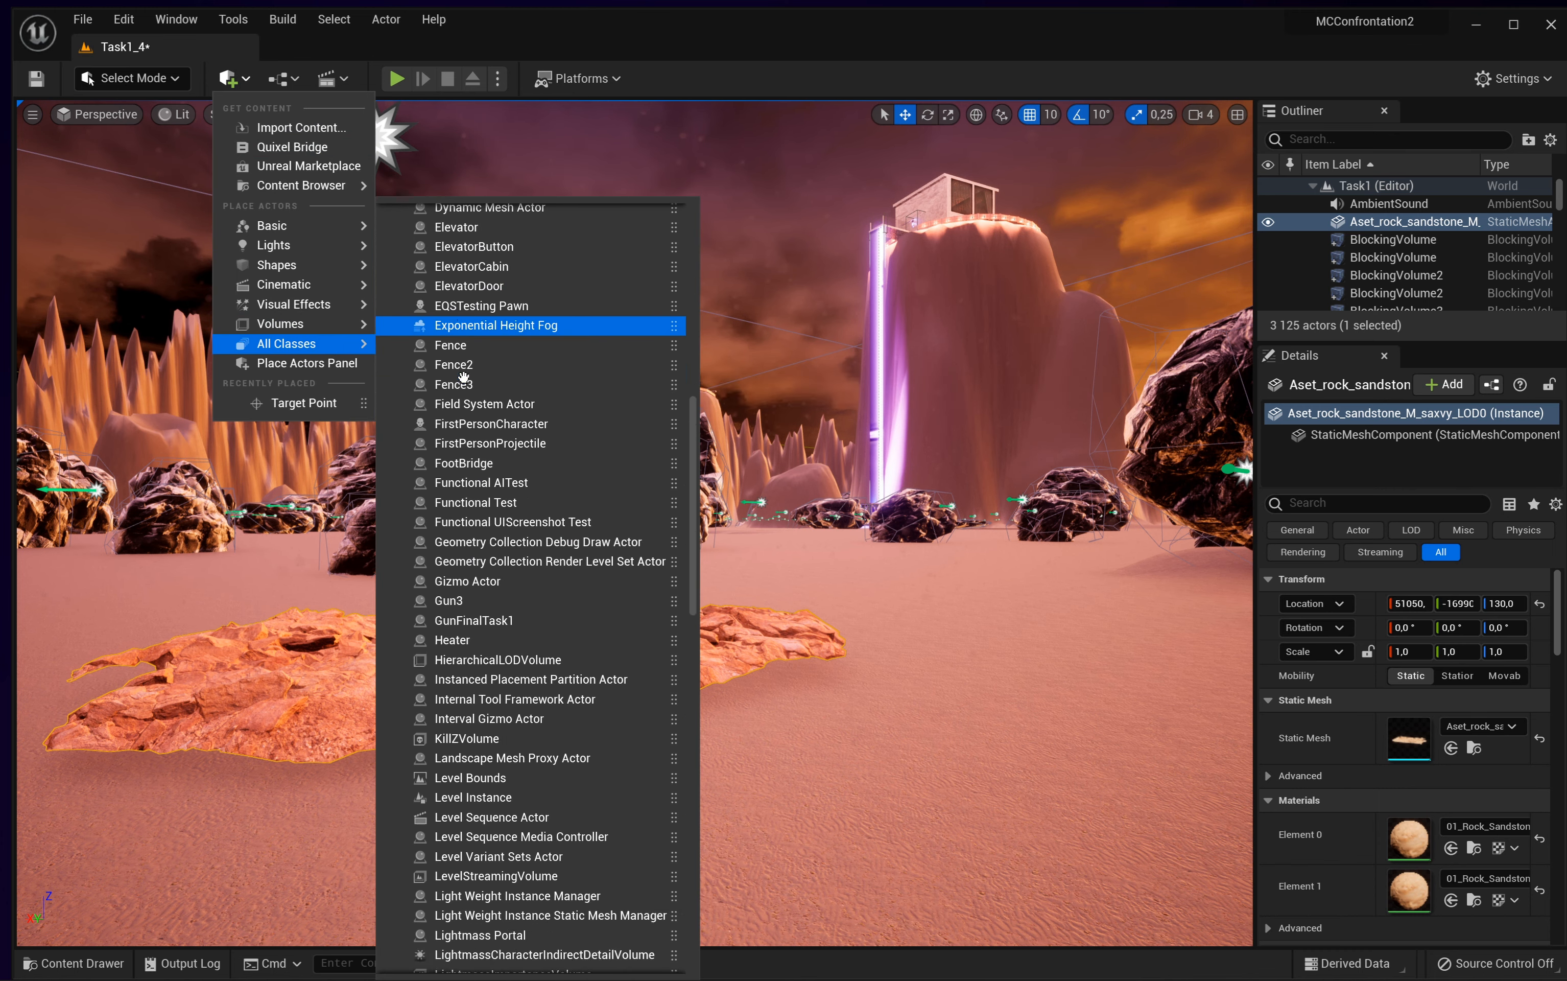
scroll(463, 375, down, 4)
scroll(463, 376, down, 10)
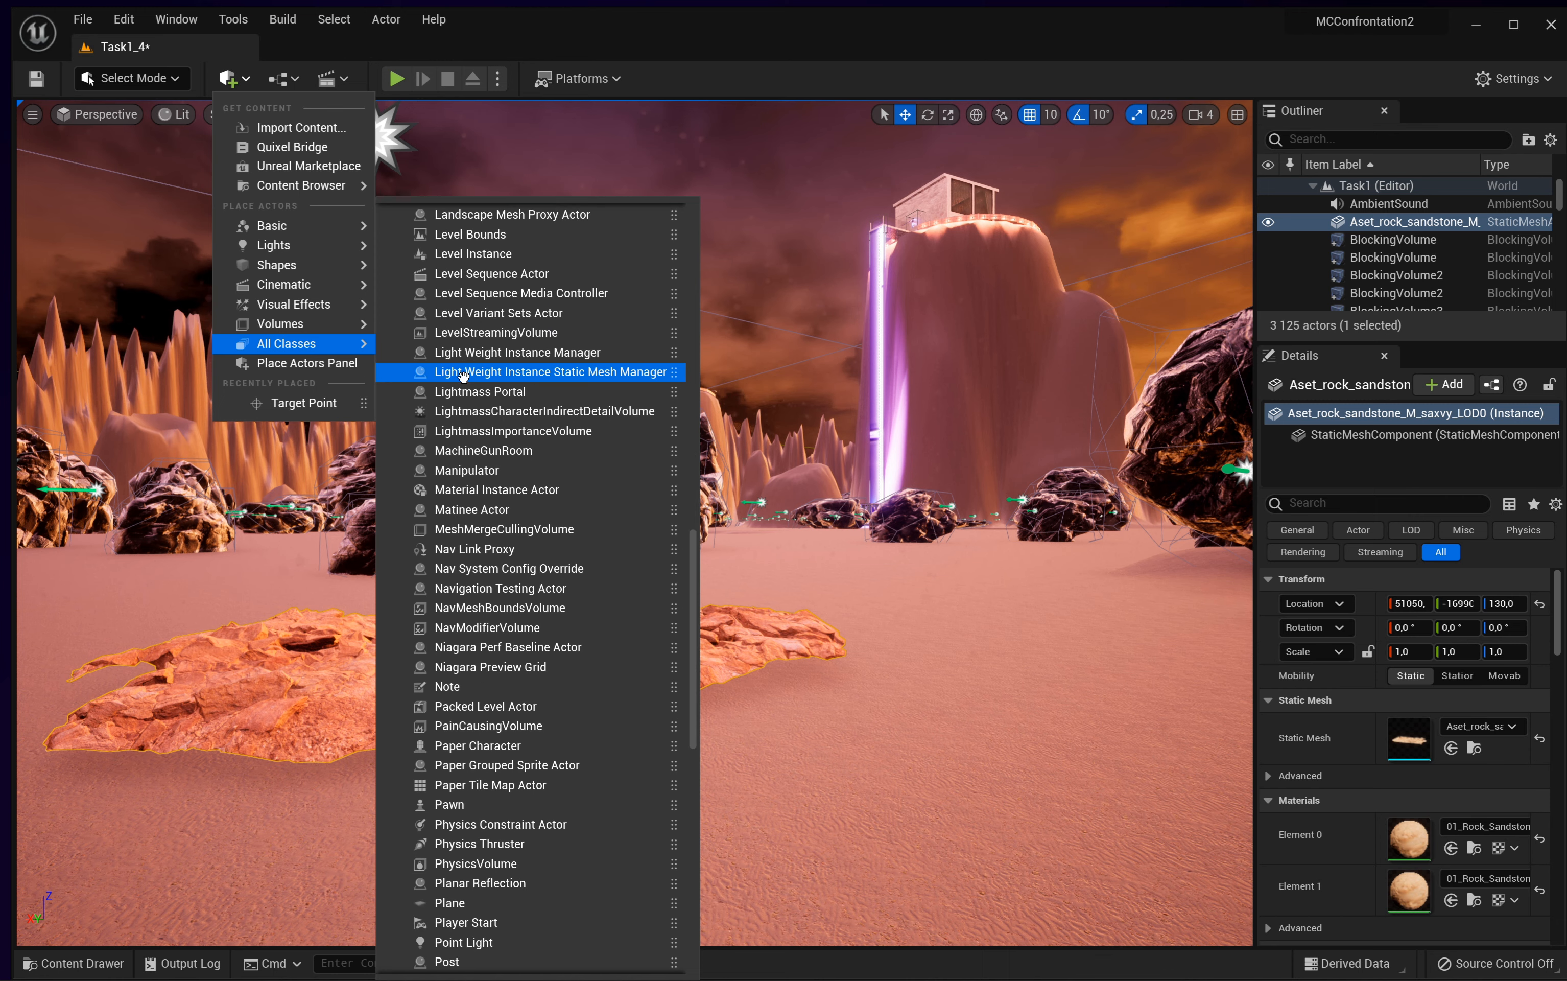
scroll(464, 379, down, 3)
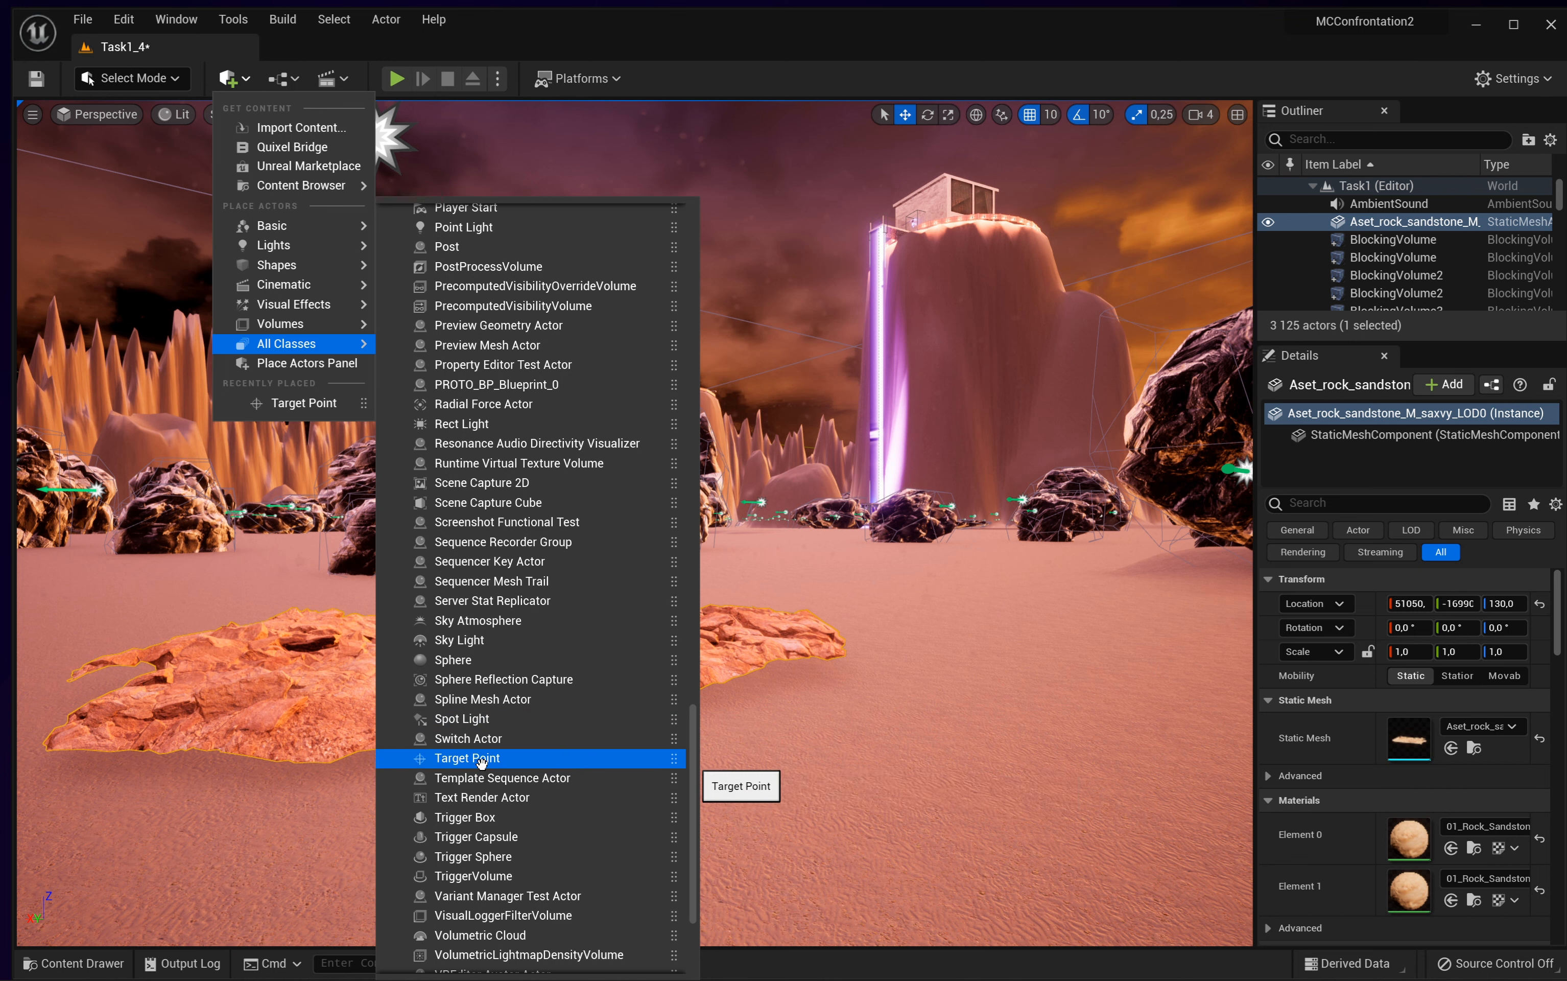
drag(481, 763, 788, 613)
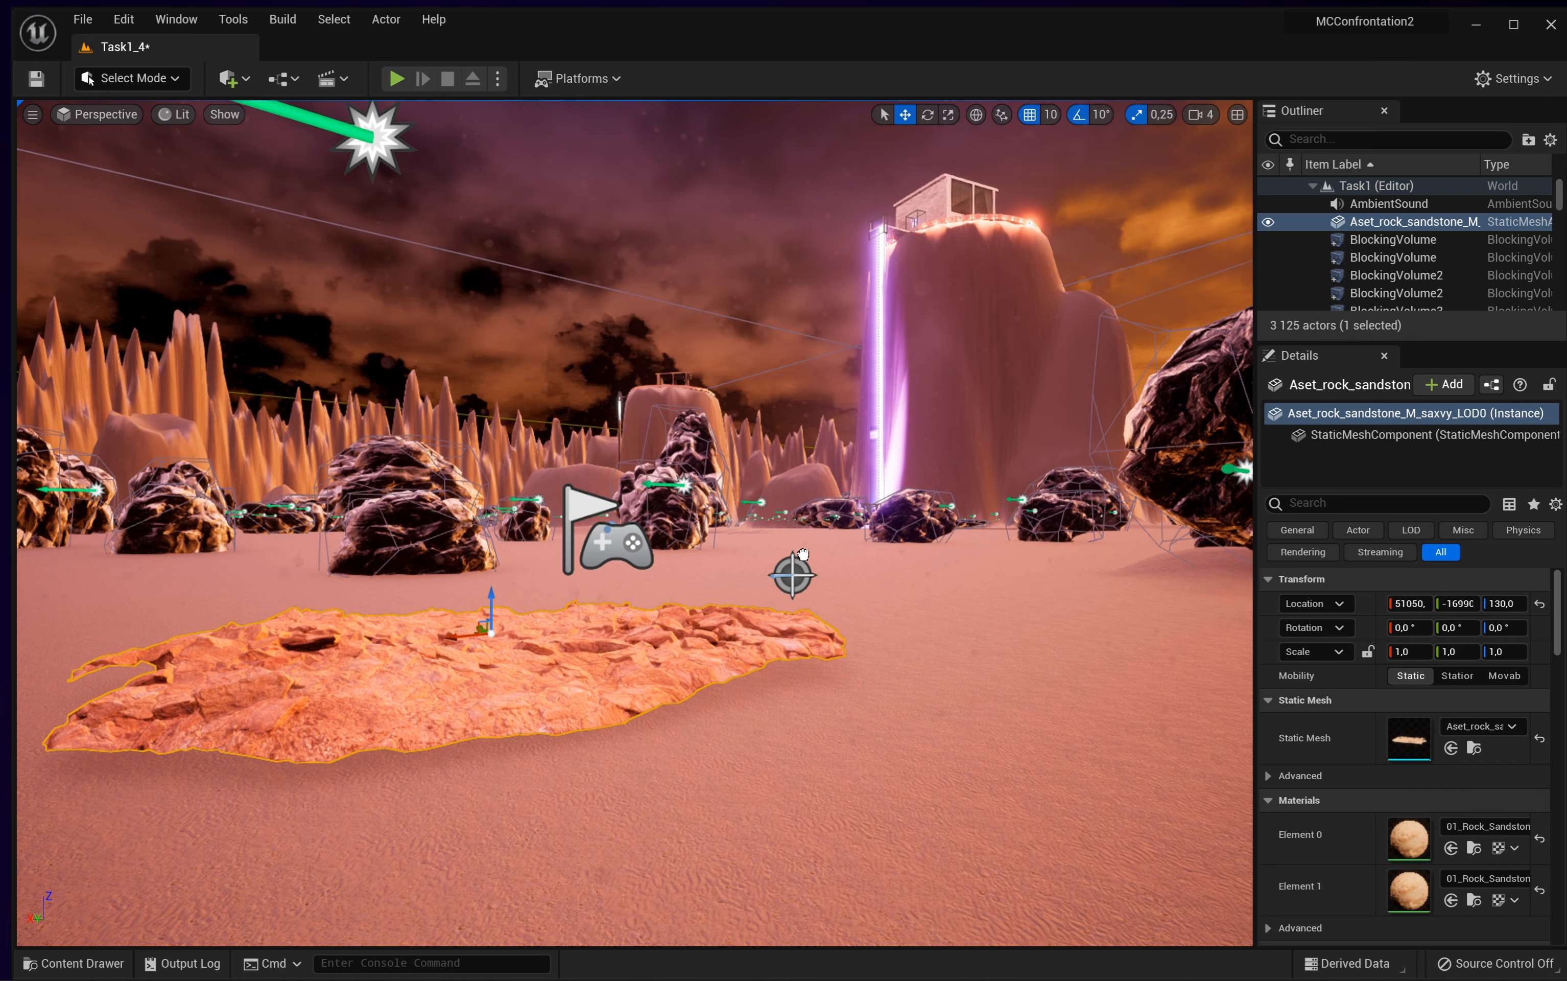
drag(803, 554, 1001, 543)
drag(976, 478, 885, 352)
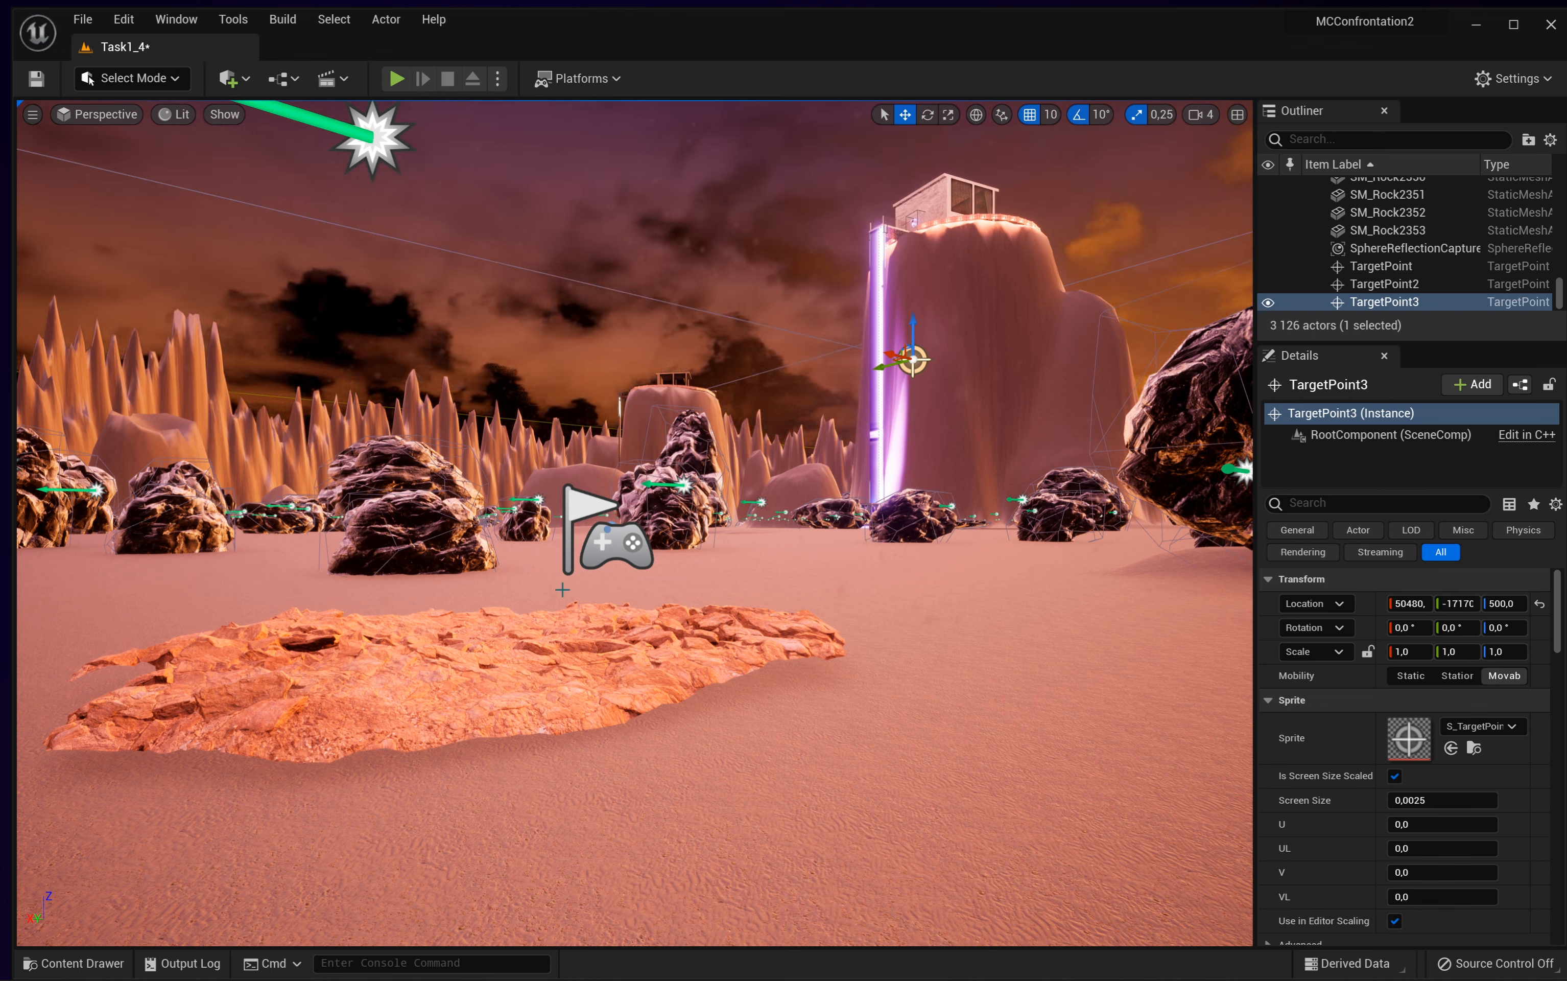
Step: Set the mobility of the placed sandstone rock to Movable
click(412, 669)
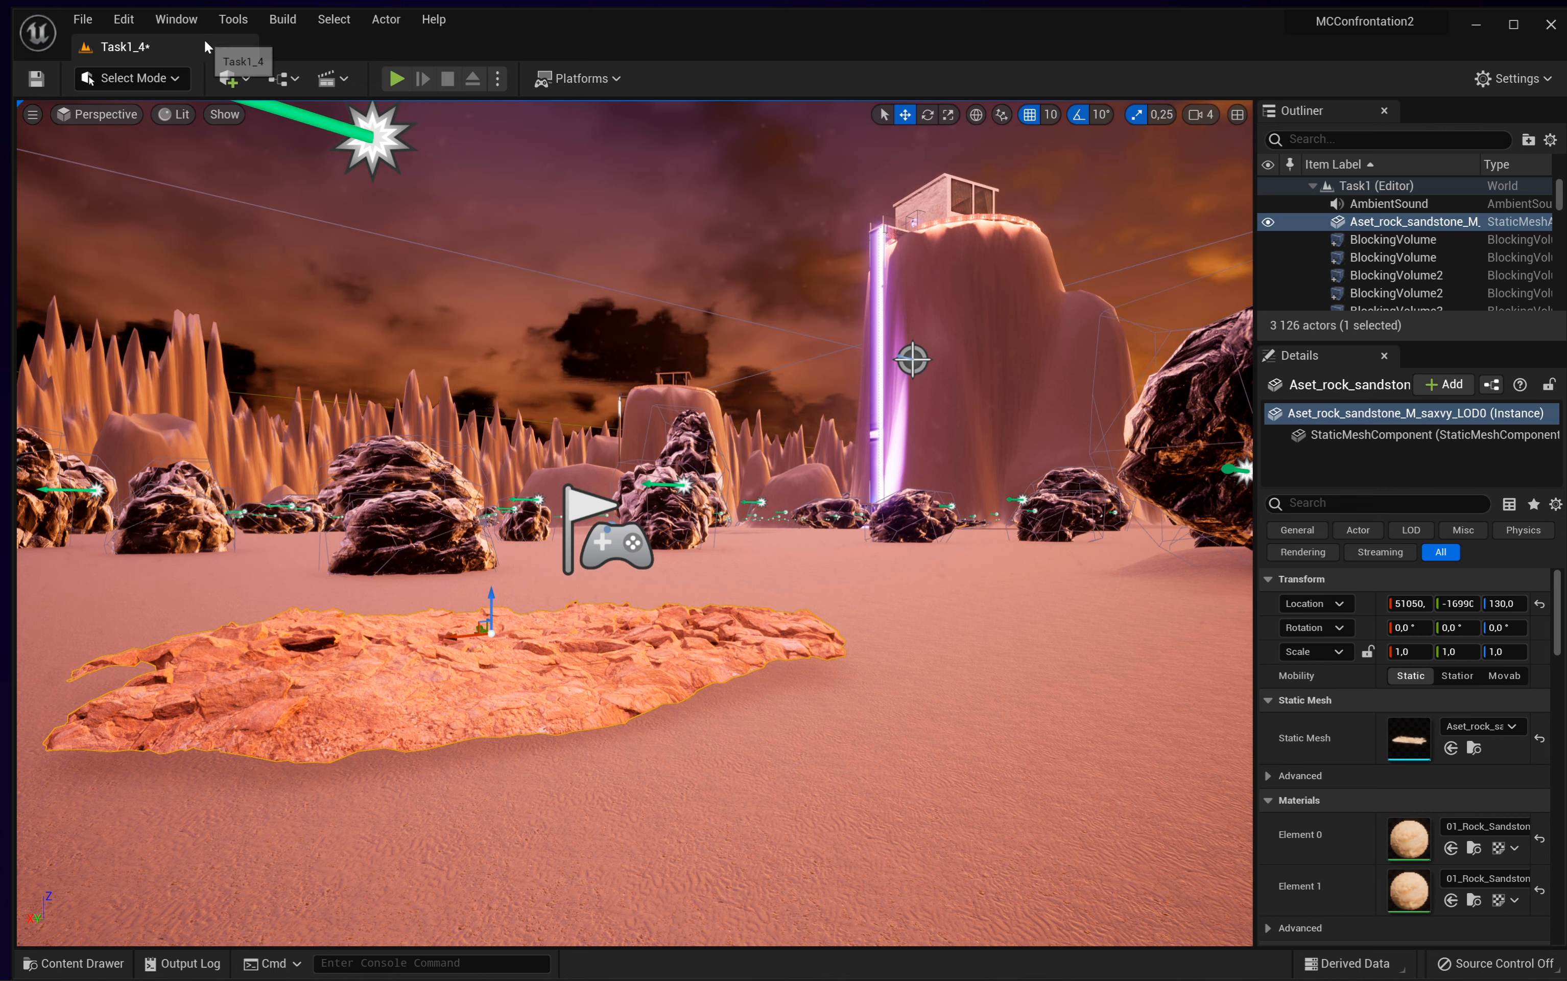
click(183, 22)
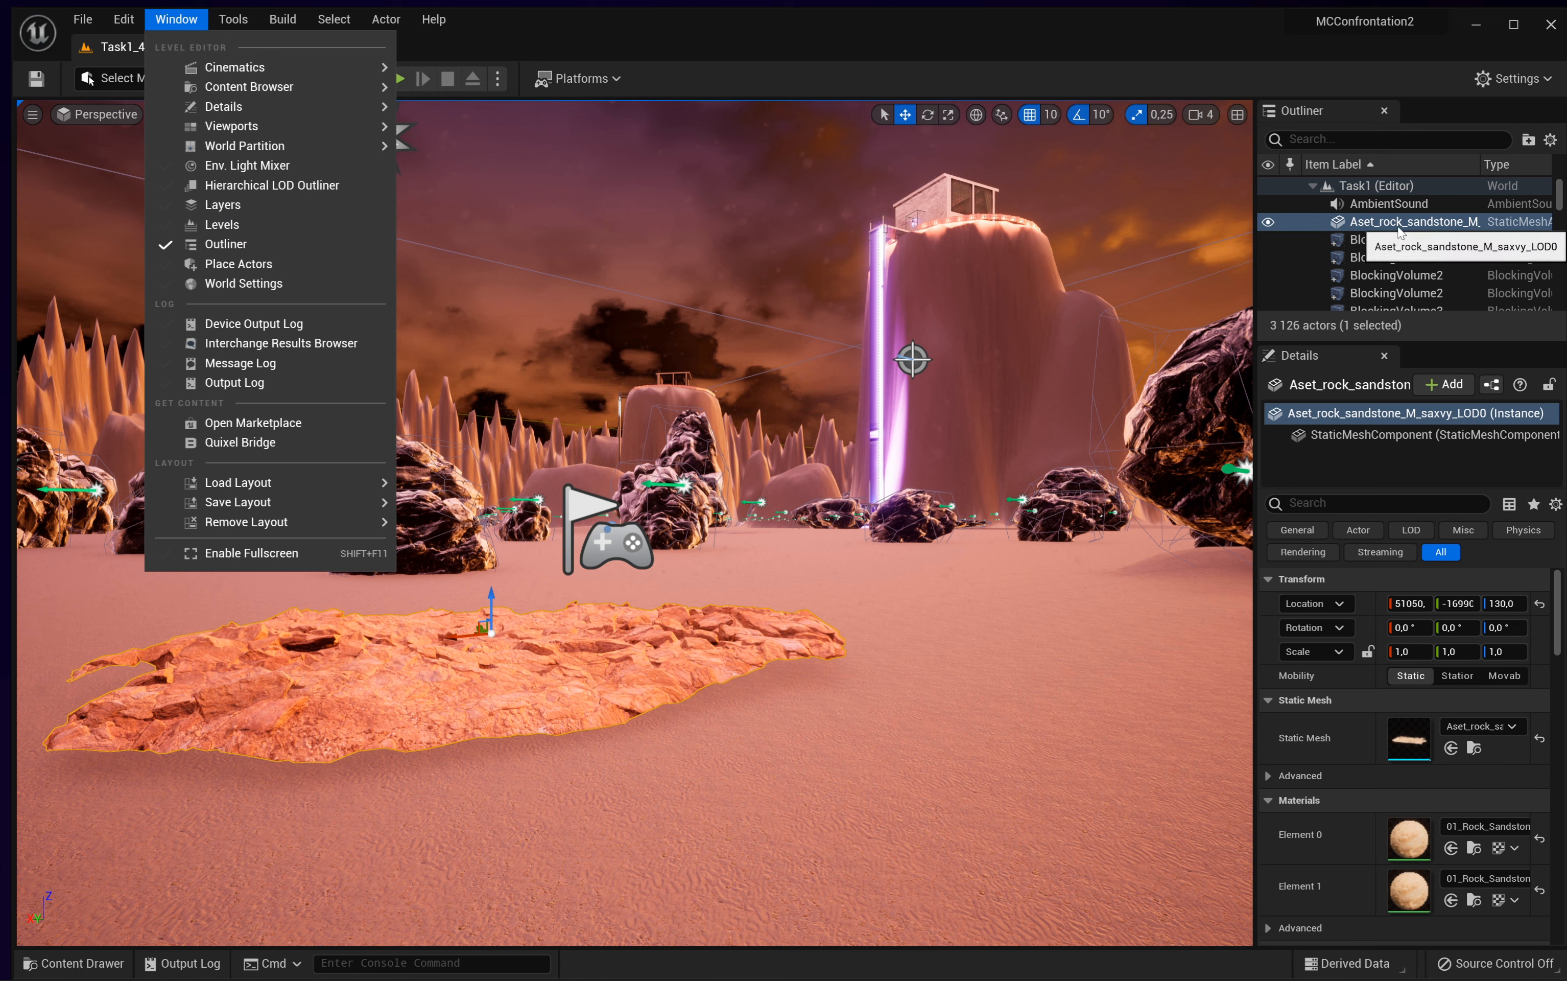
mouse_move(248, 109)
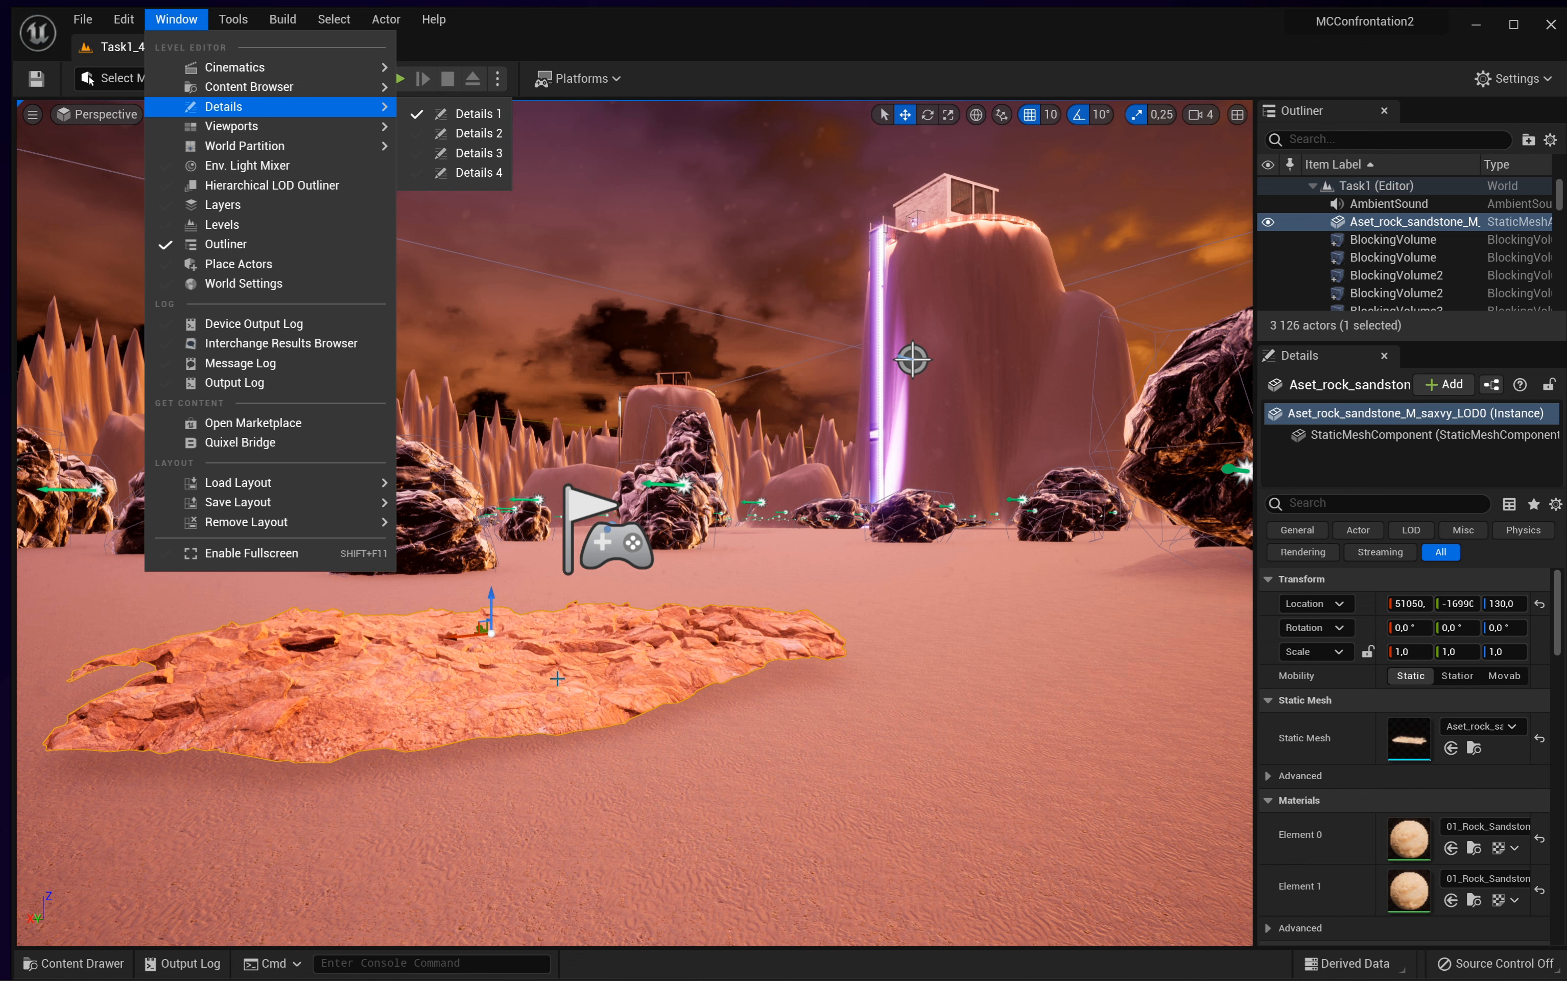
key(Escape)
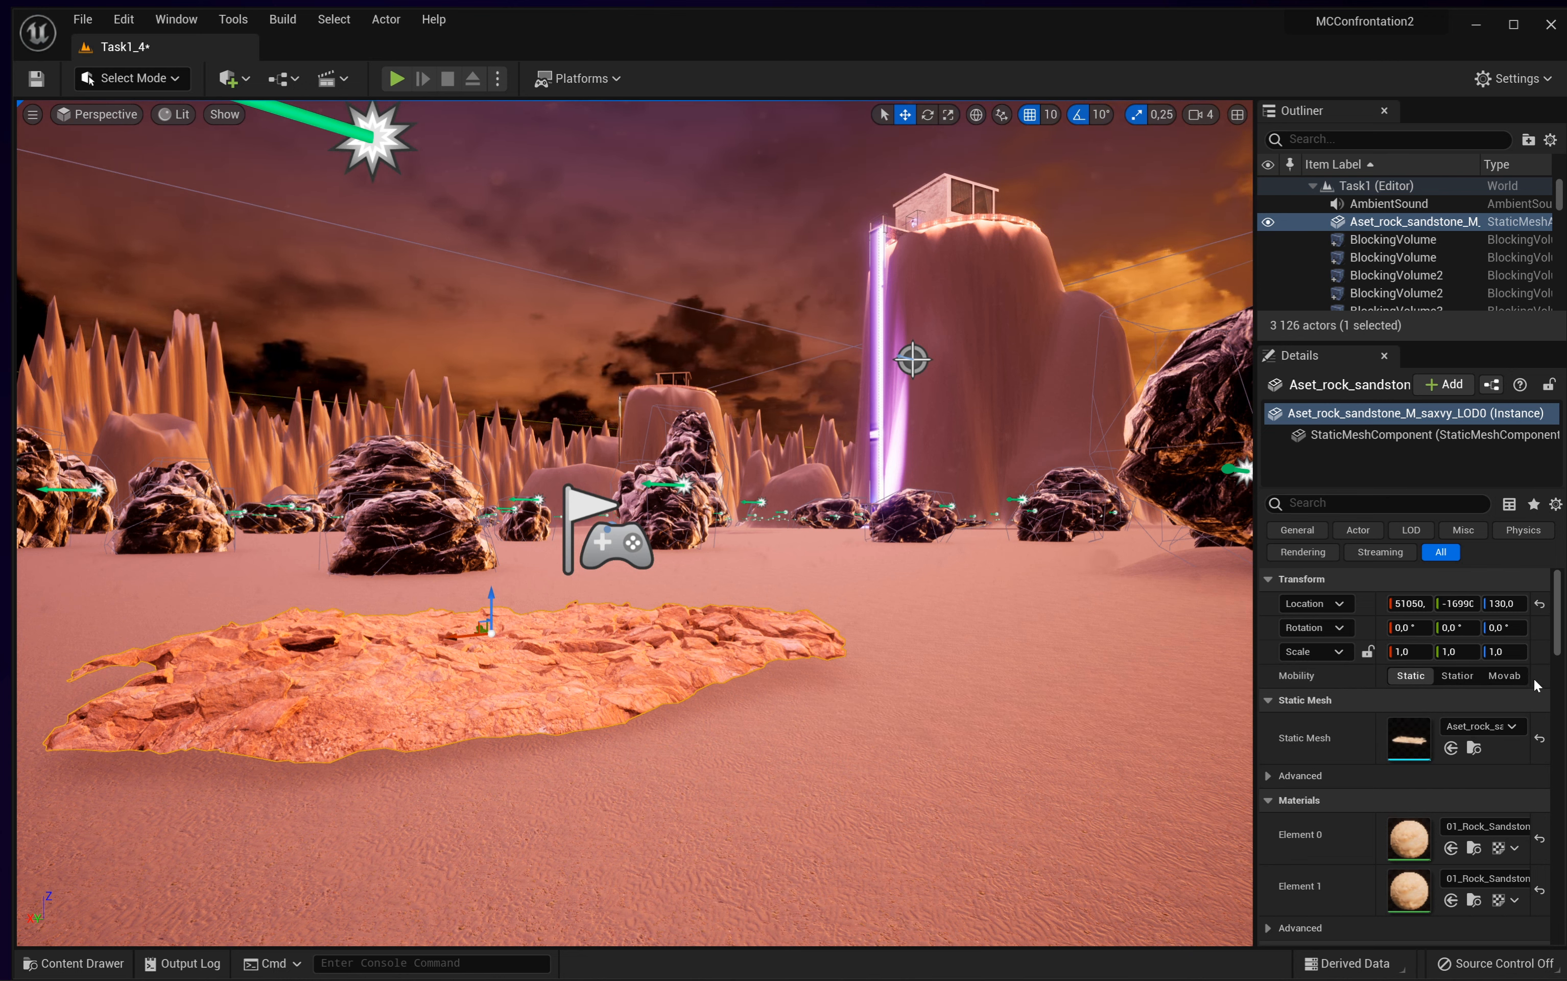
click(1507, 678)
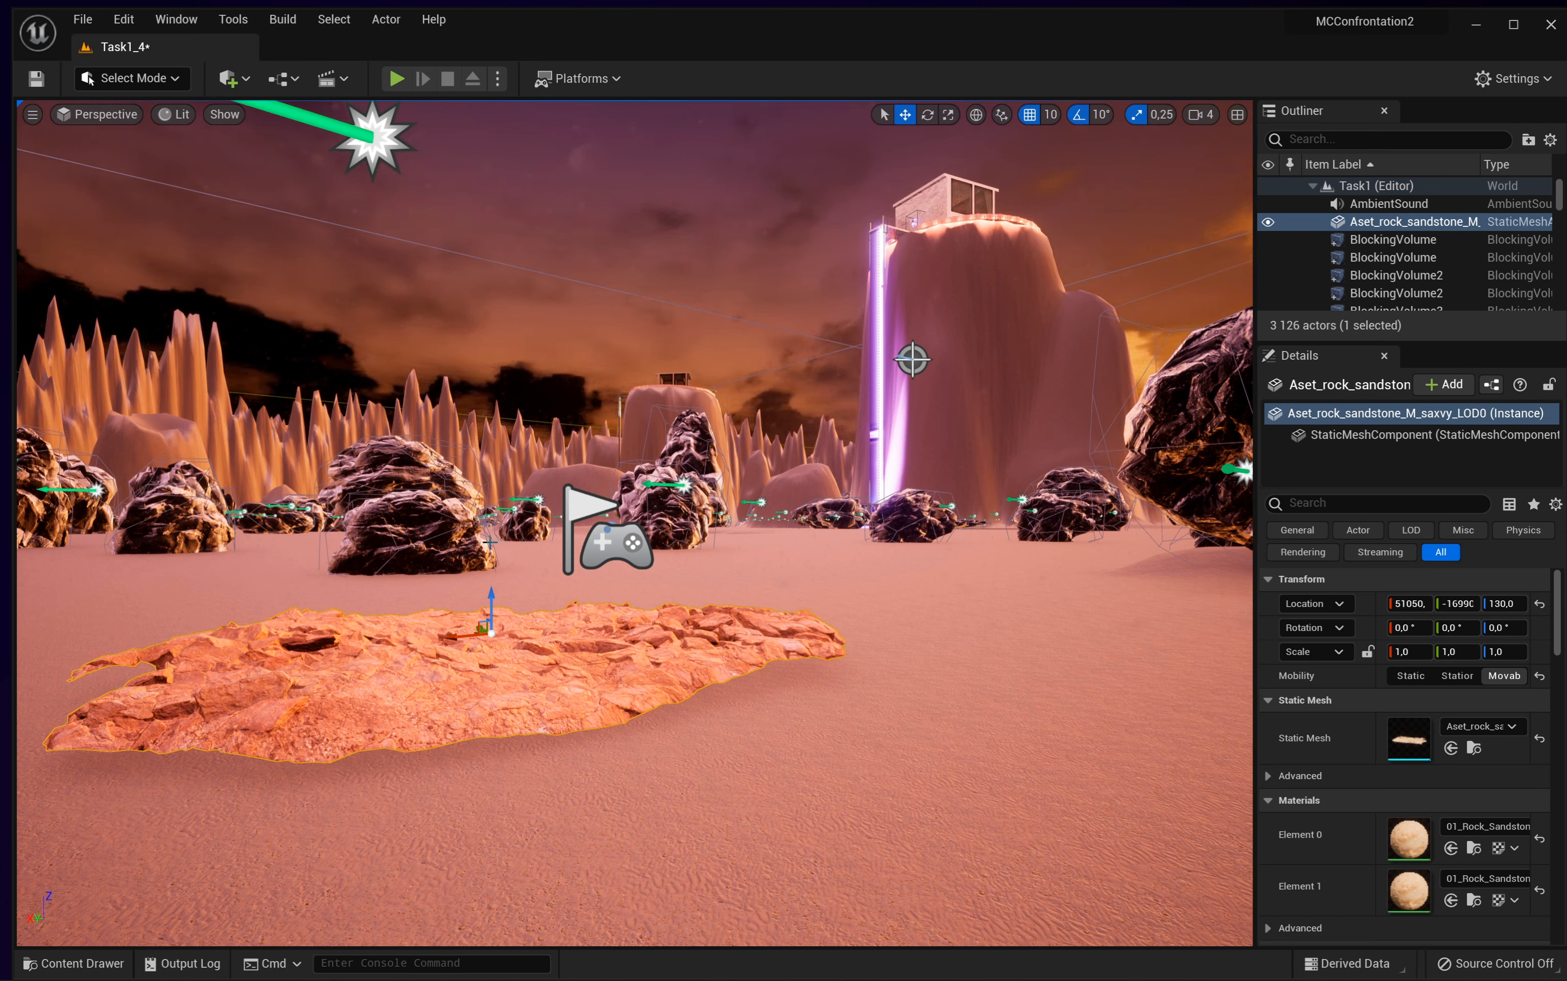
Step: Open the Level Blueprint and create a reference to the selected sandstone rock in the Event Graph
click(296, 81)
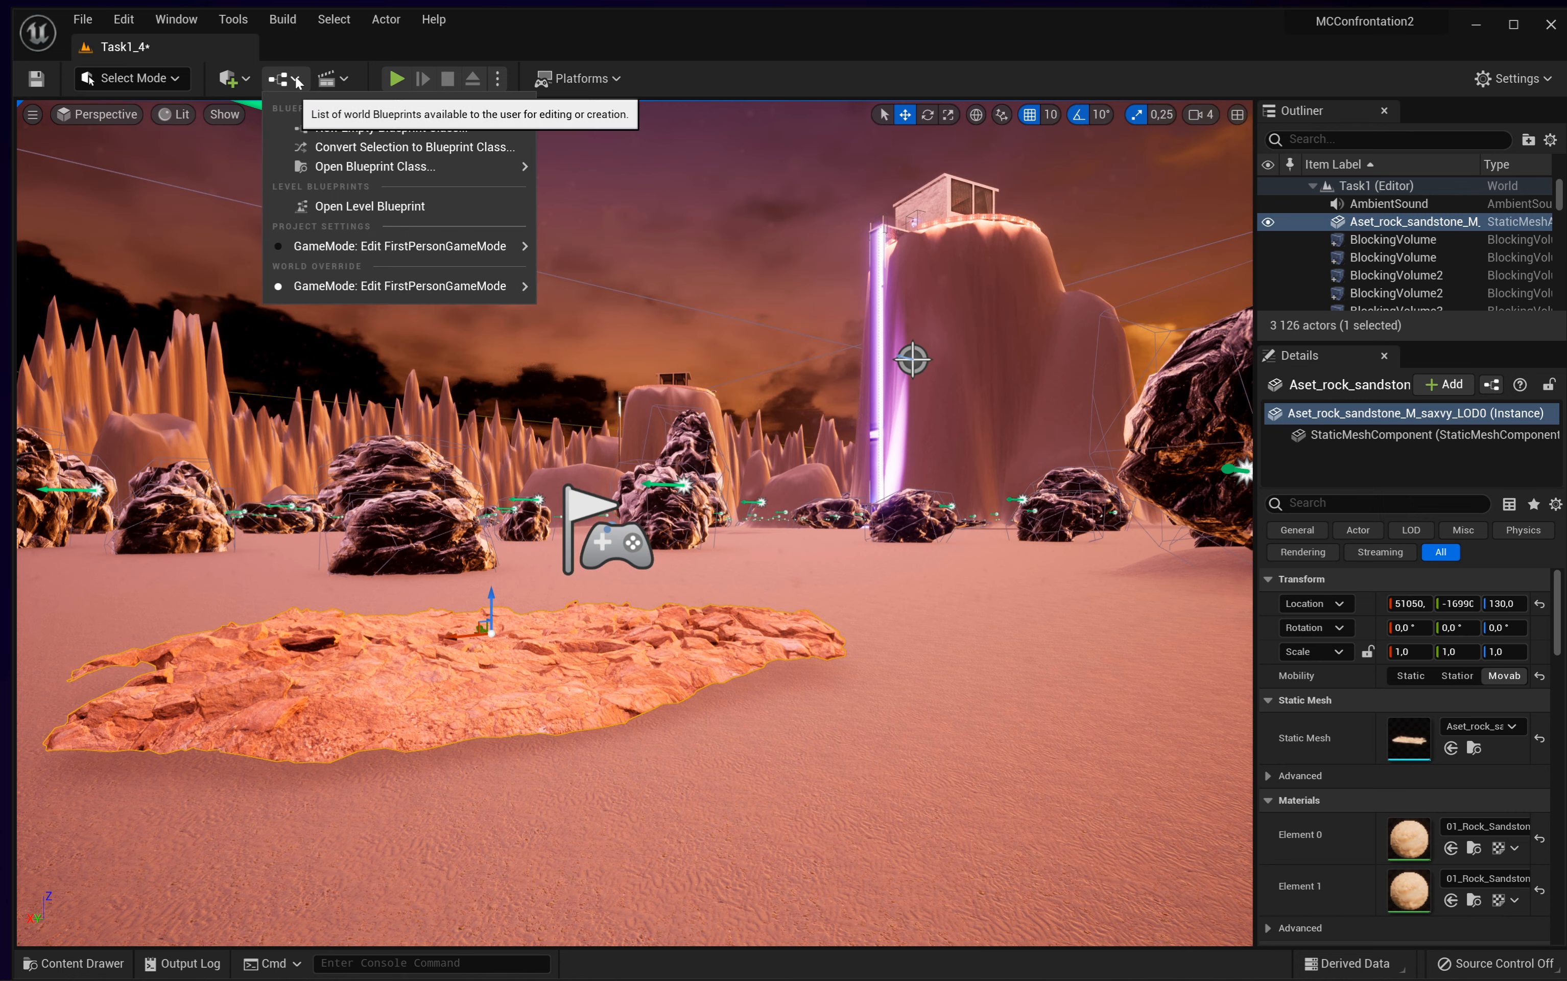
click(354, 206)
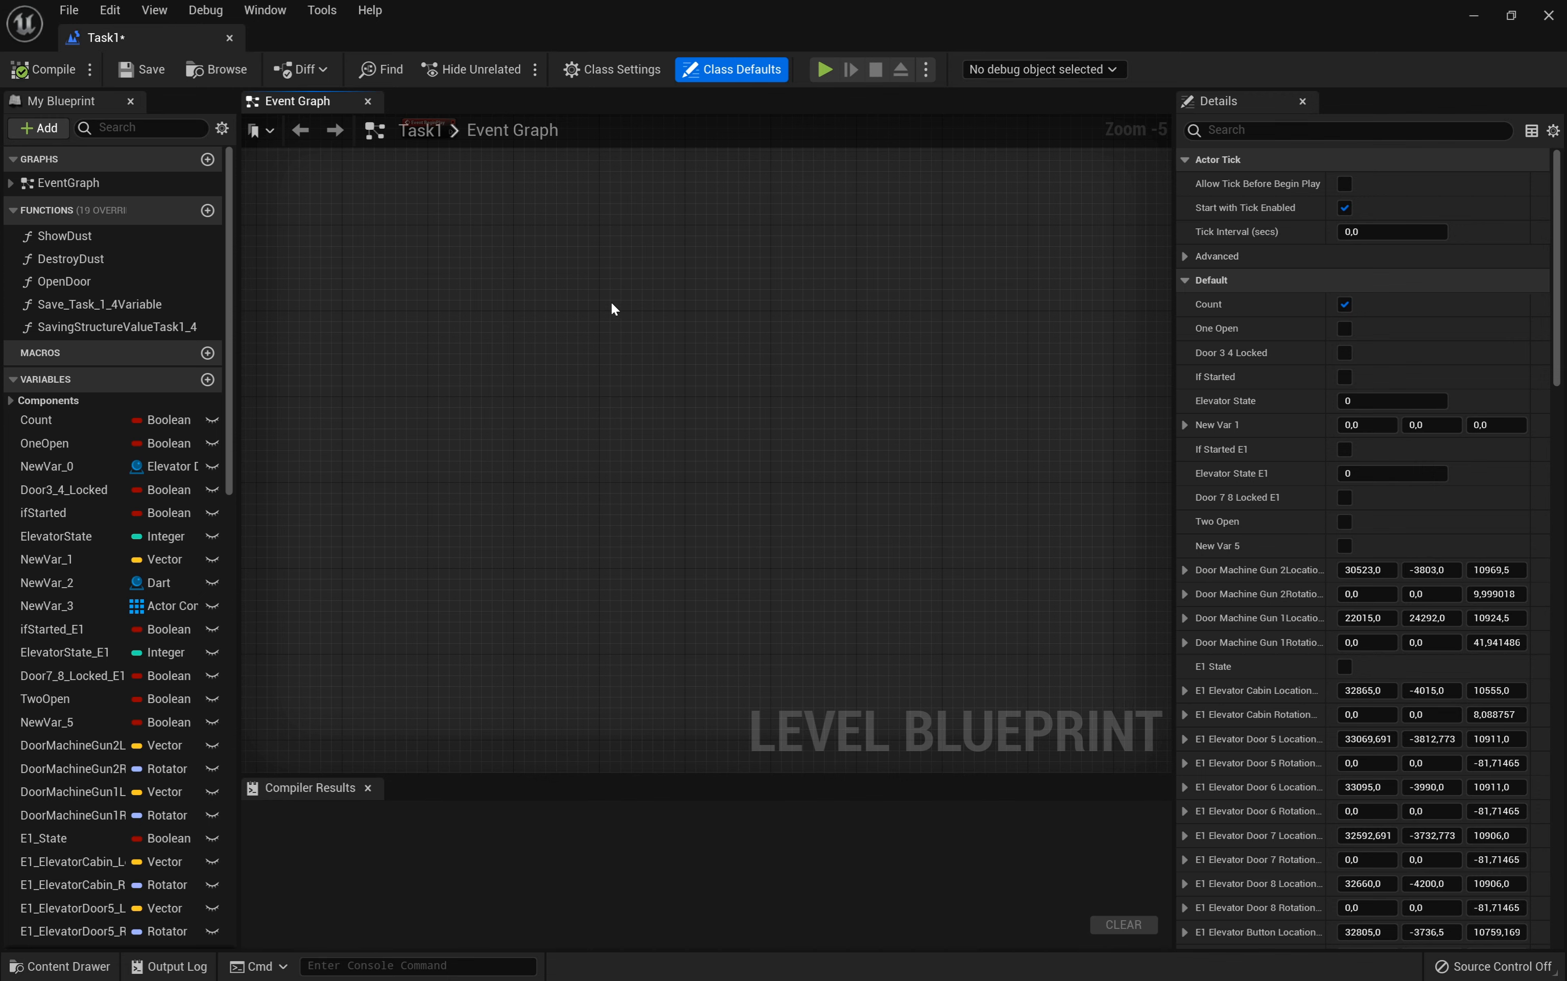
right_click(617, 257)
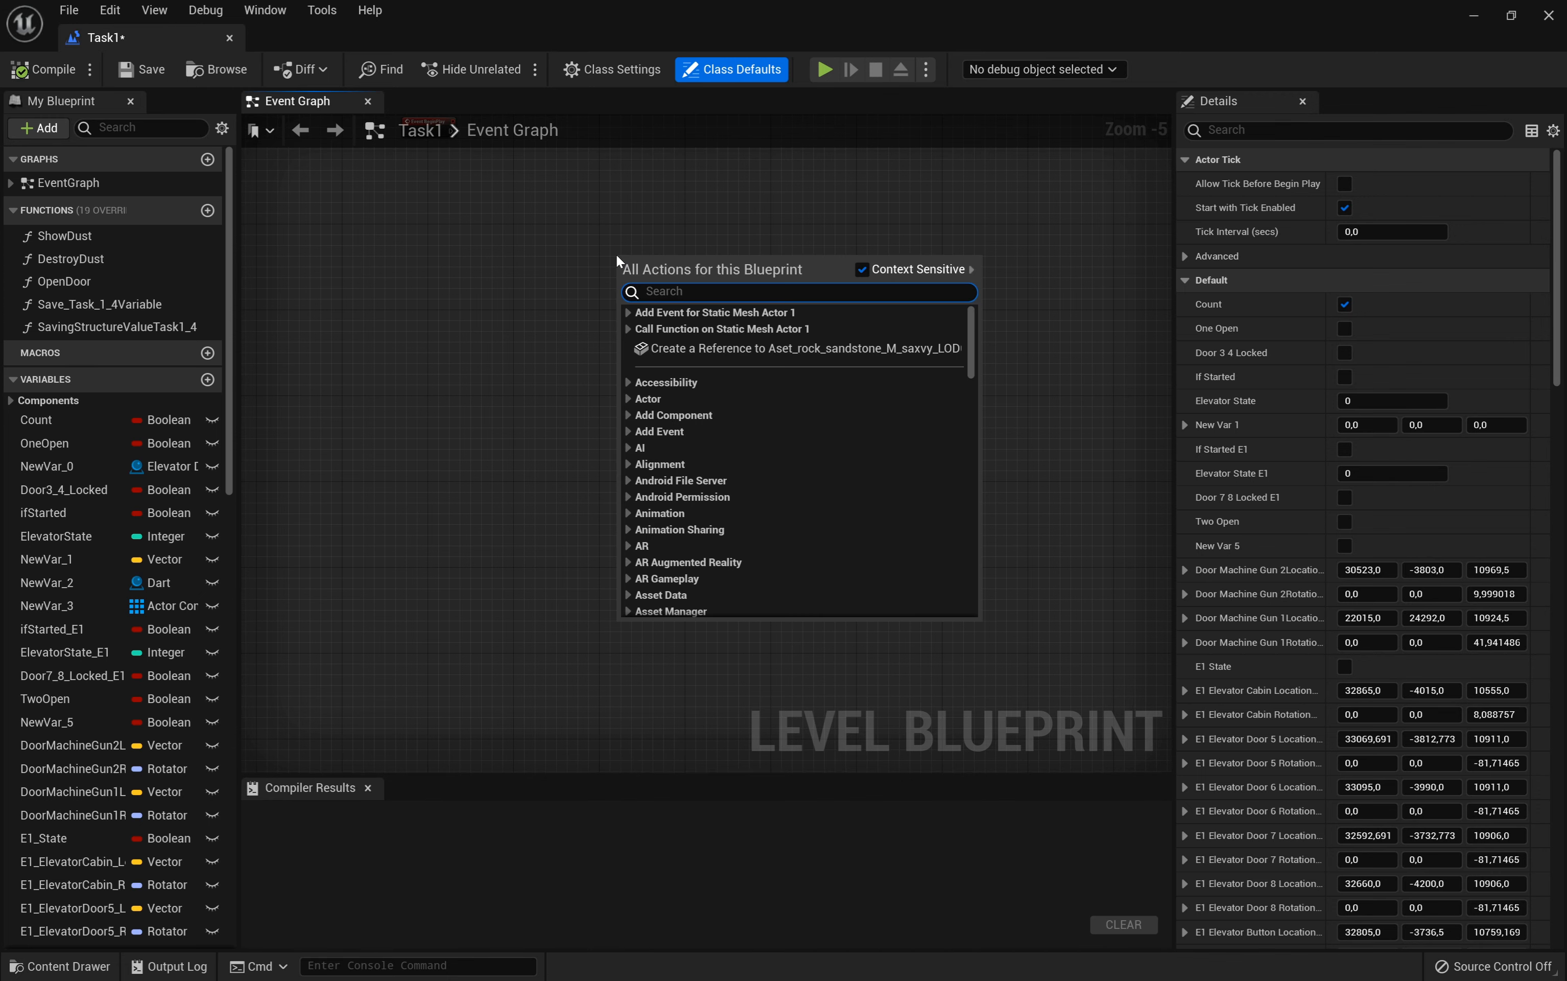
click(715, 349)
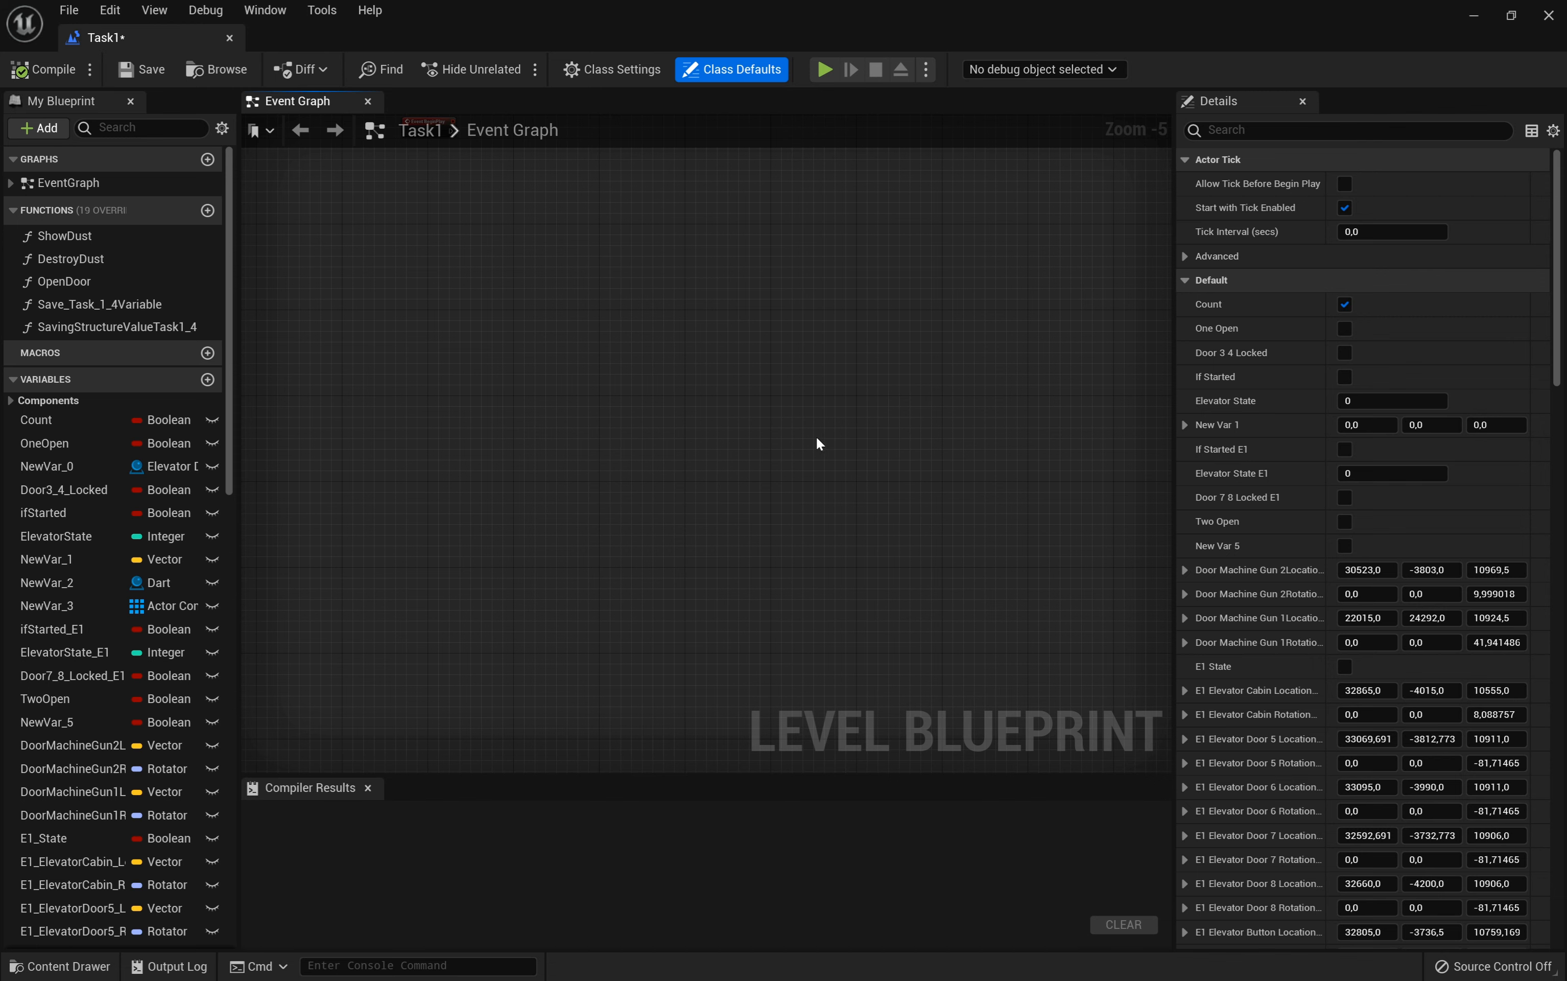
scroll(770, 338, up, 1)
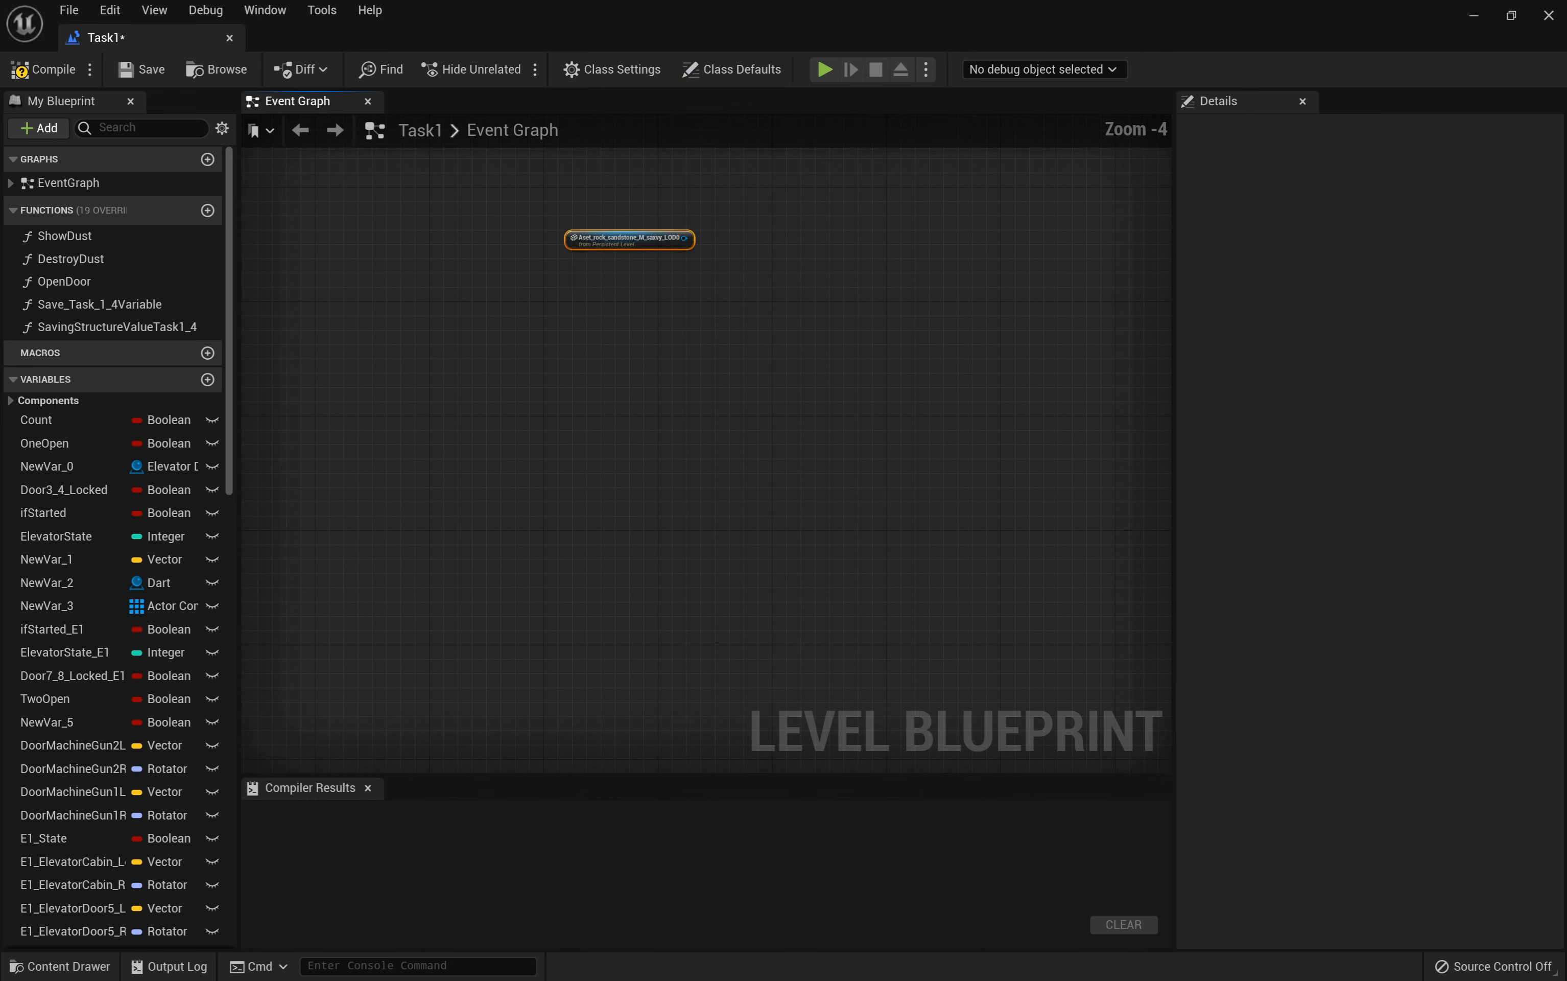
right_drag(770, 338, 738, 343)
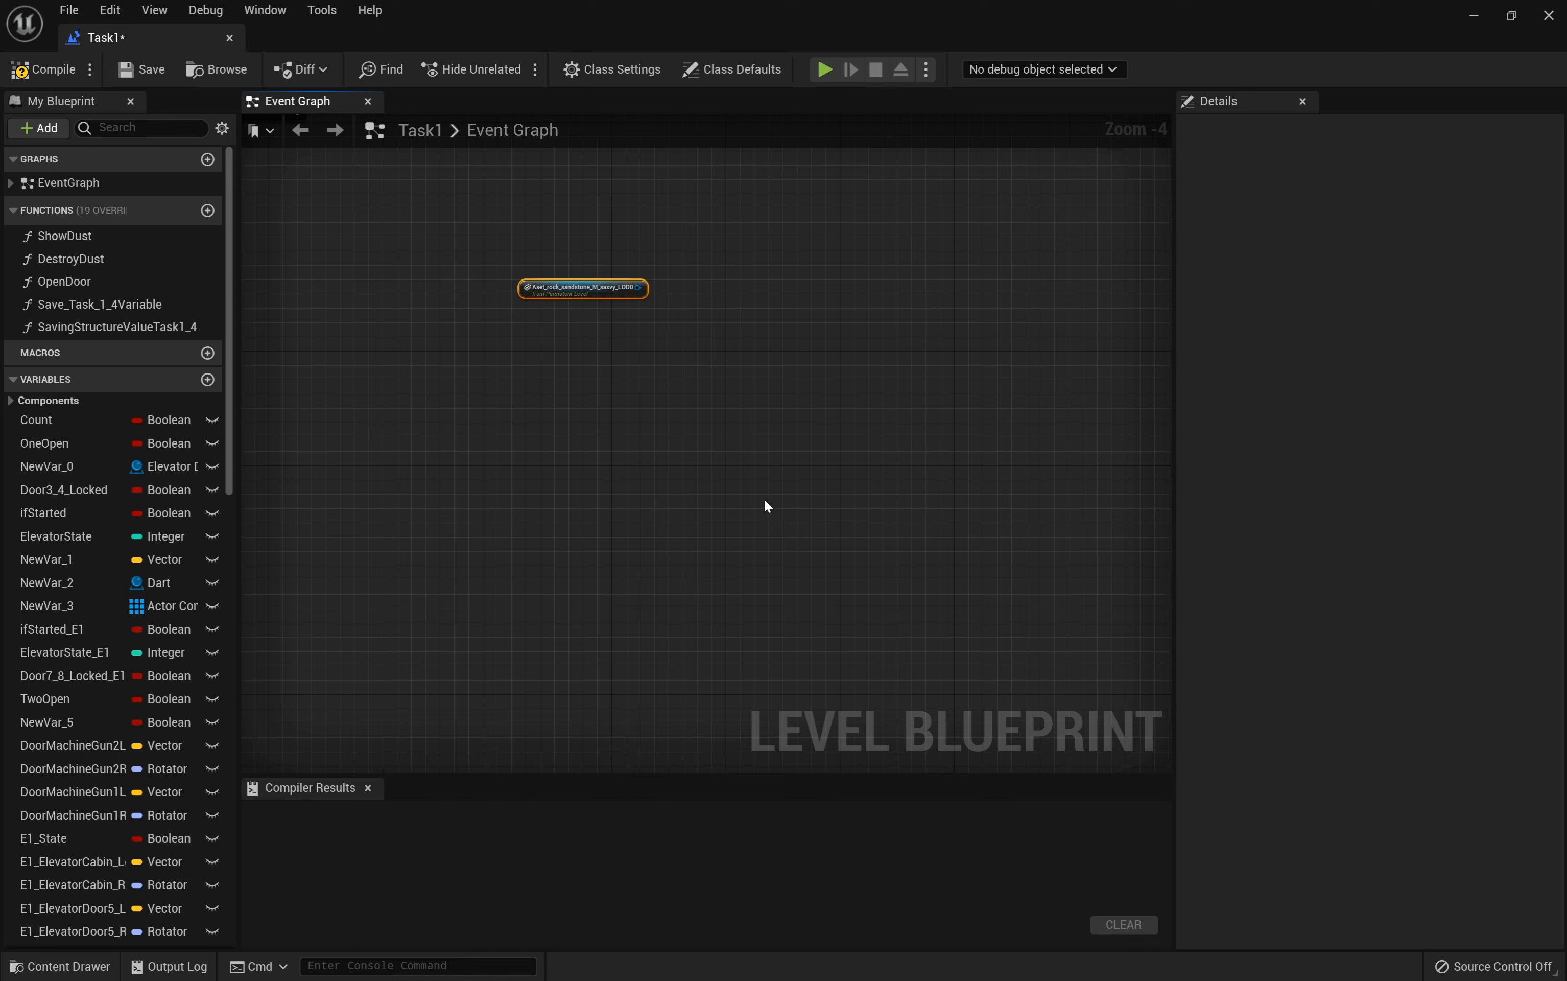
Step: Add a keyboard event for the 1 key and position its node below and slightly left of the rock reference
right_click(649, 510)
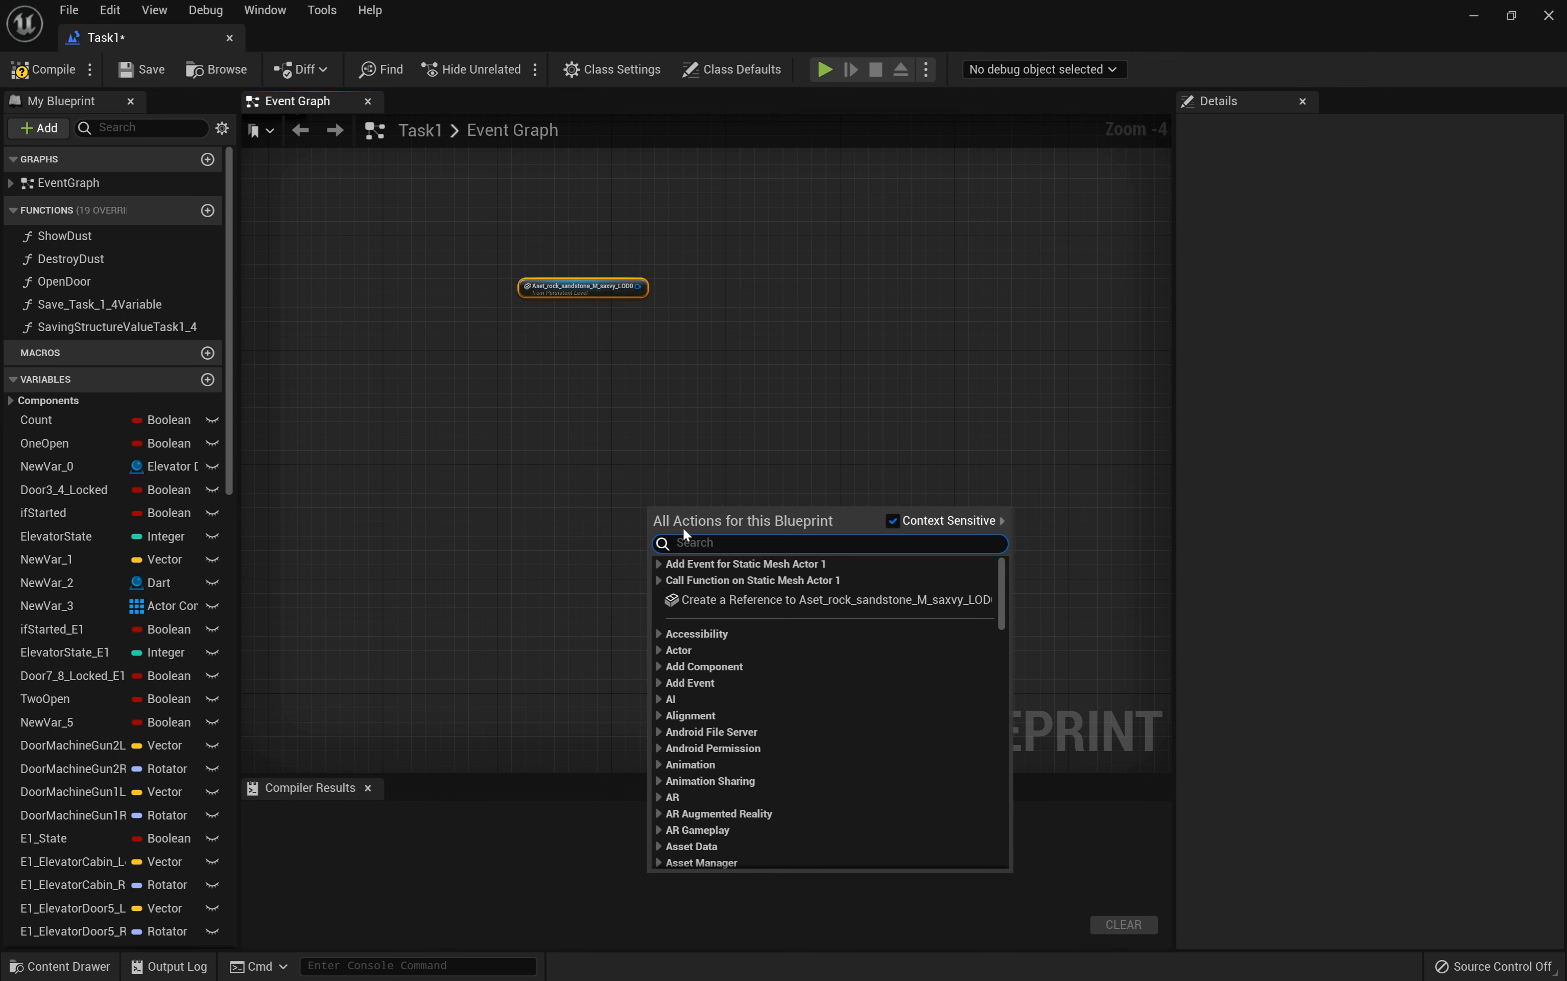
text(1)
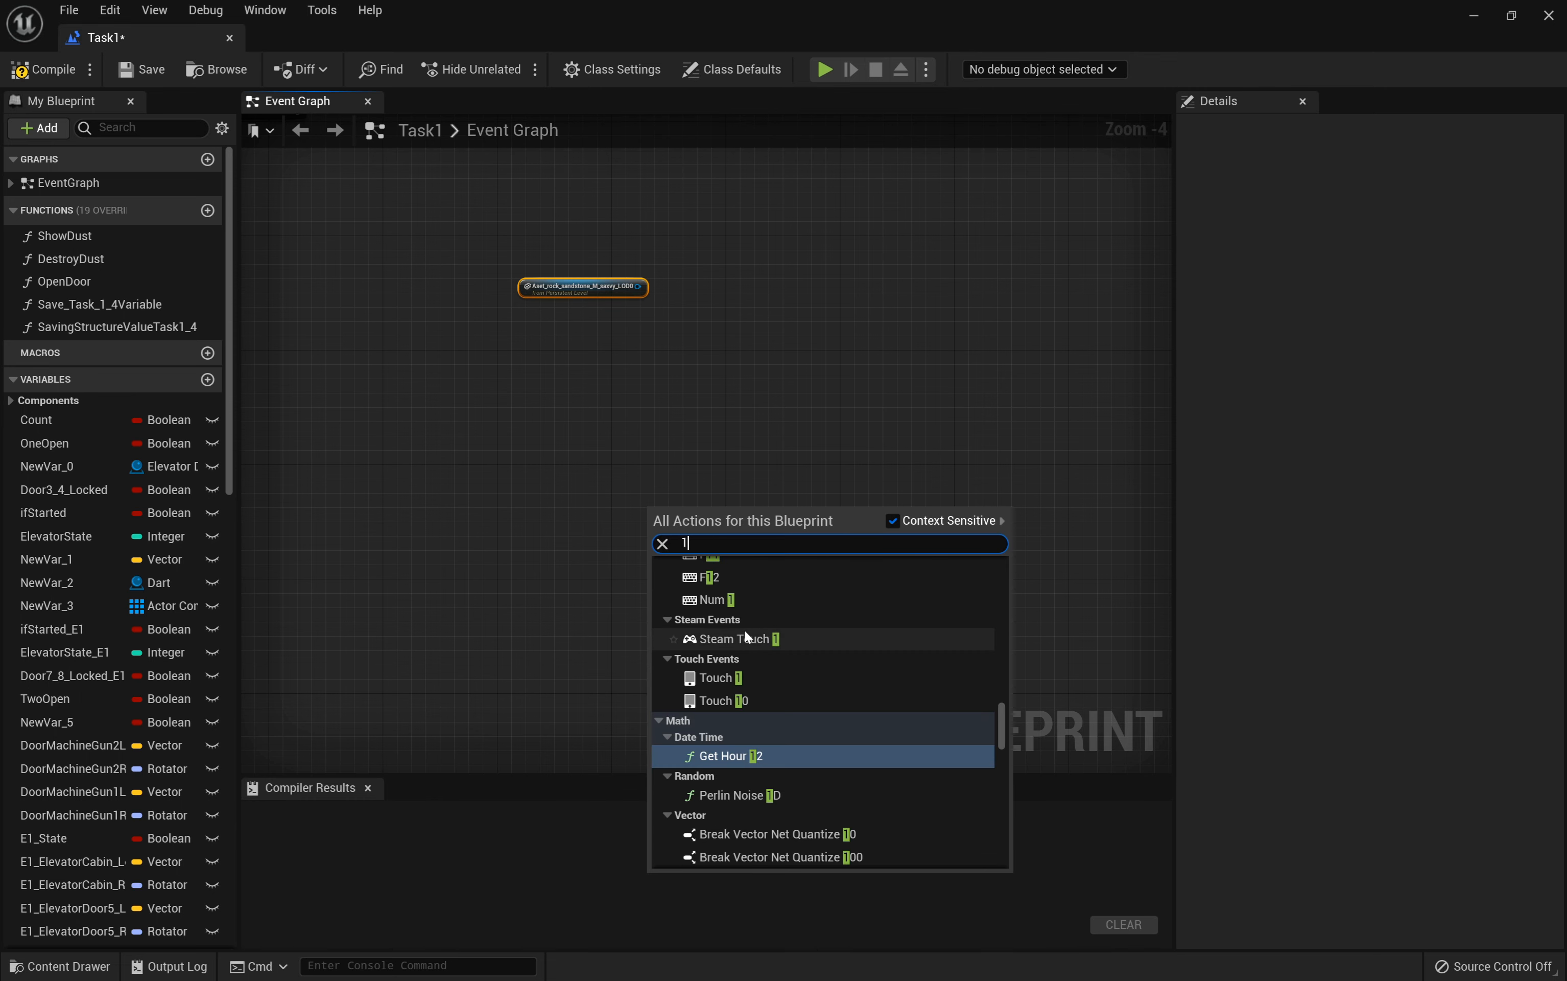
scroll(747, 632, up, 1)
scroll(747, 633, up, 2)
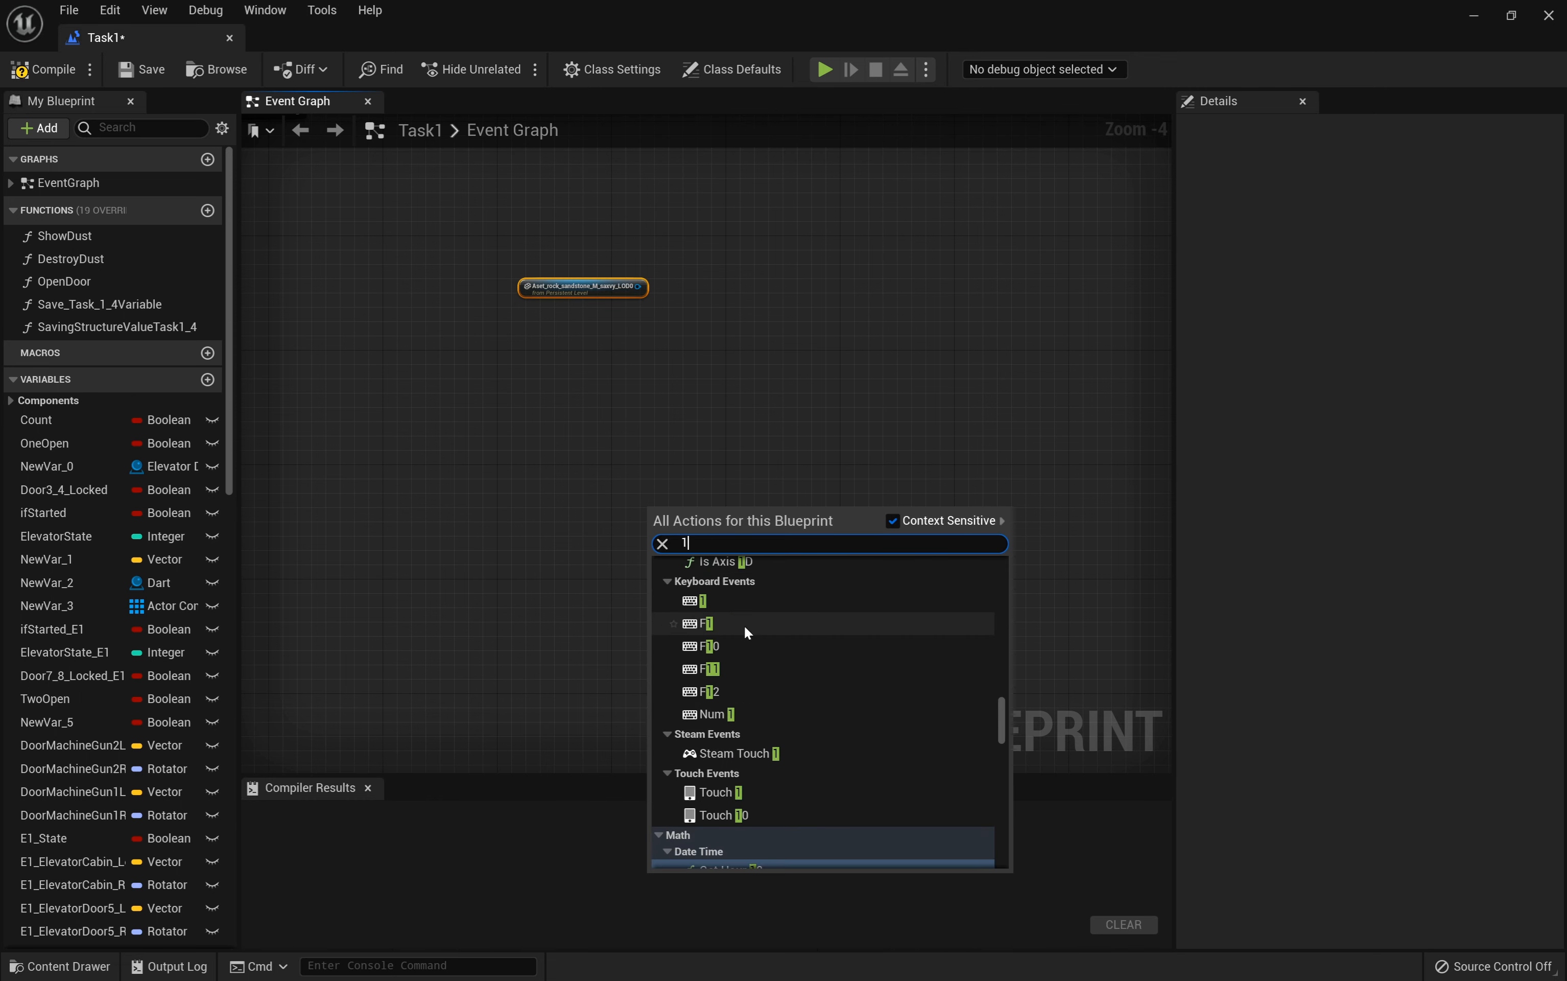
click(704, 601)
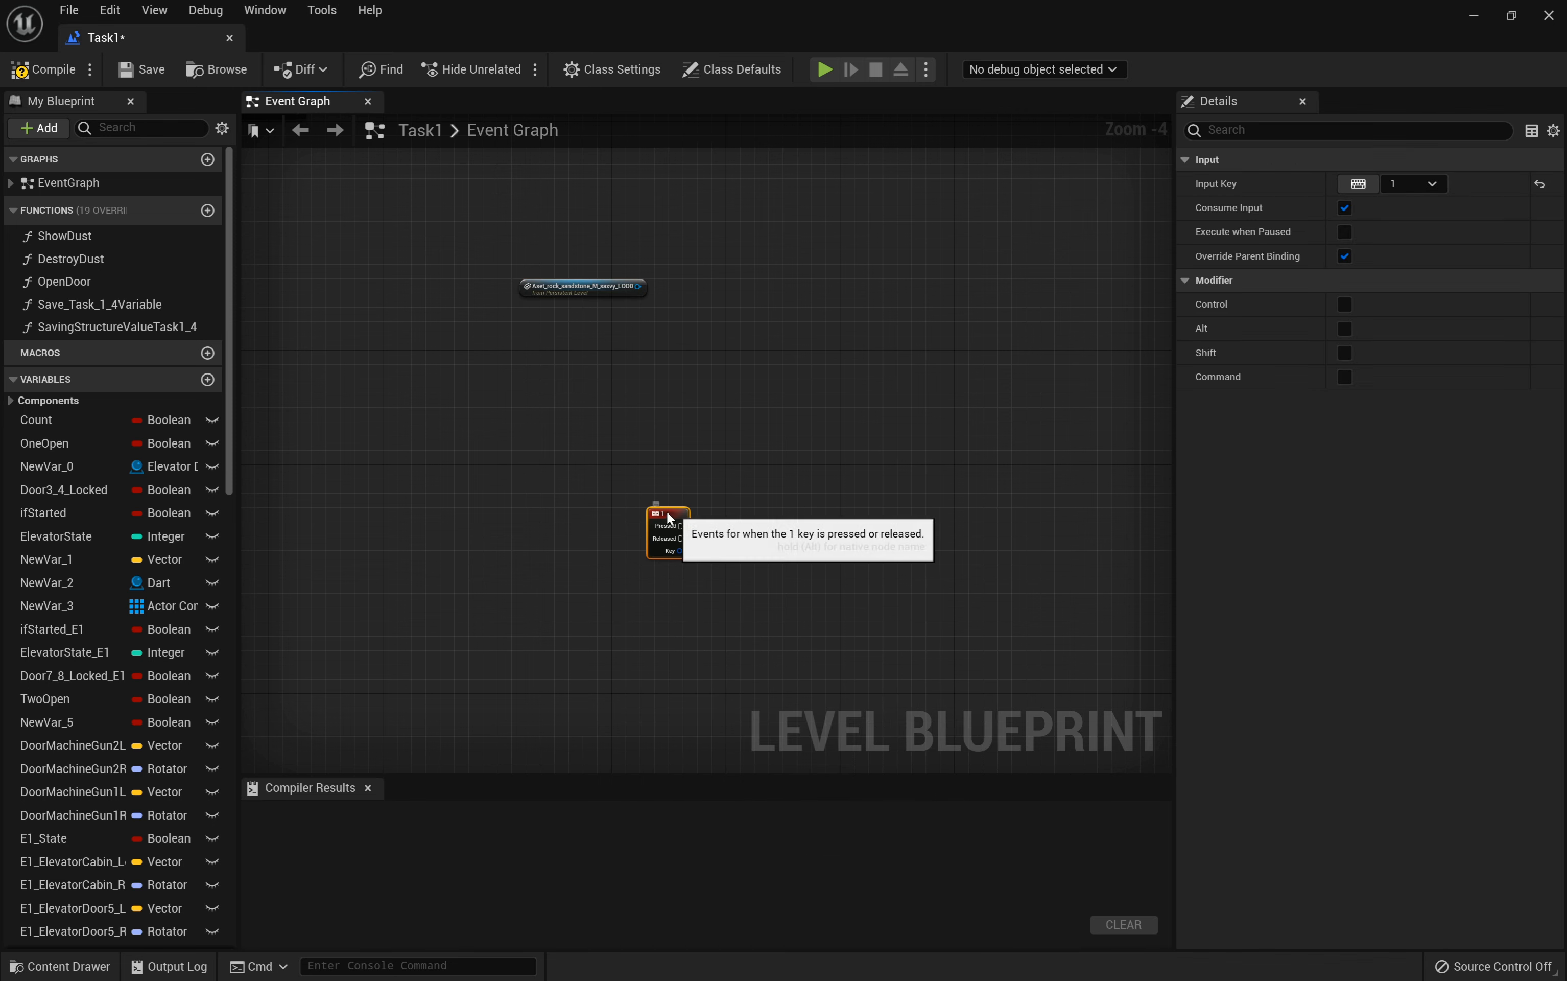
drag(681, 522, 546, 494)
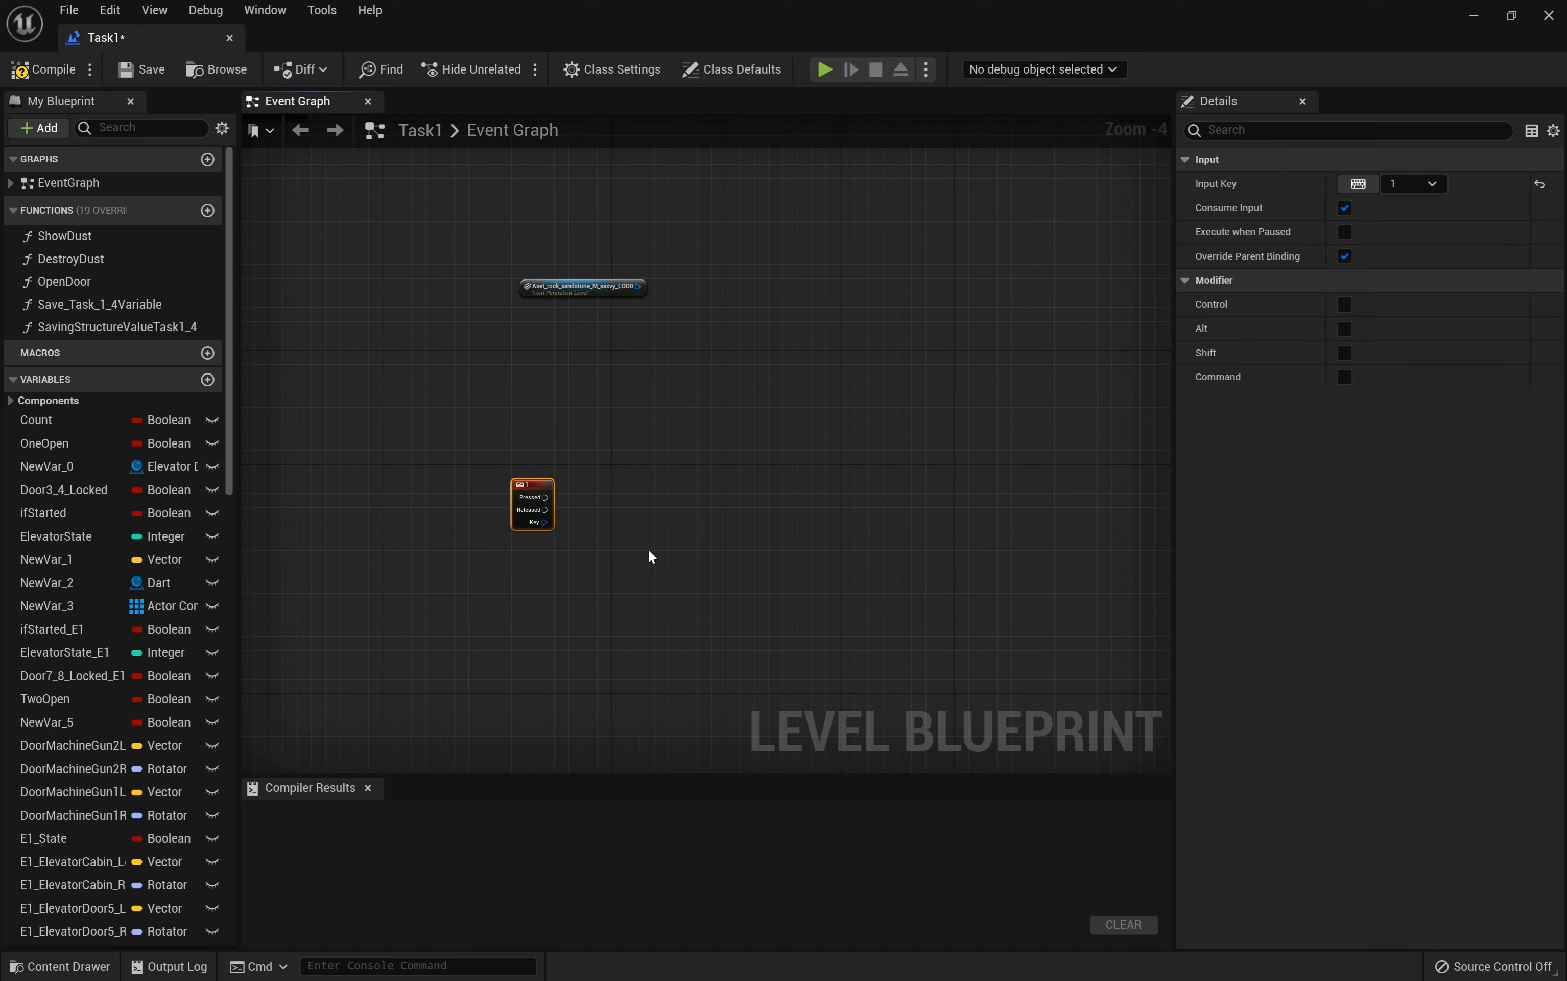
drag(534, 478, 498, 464)
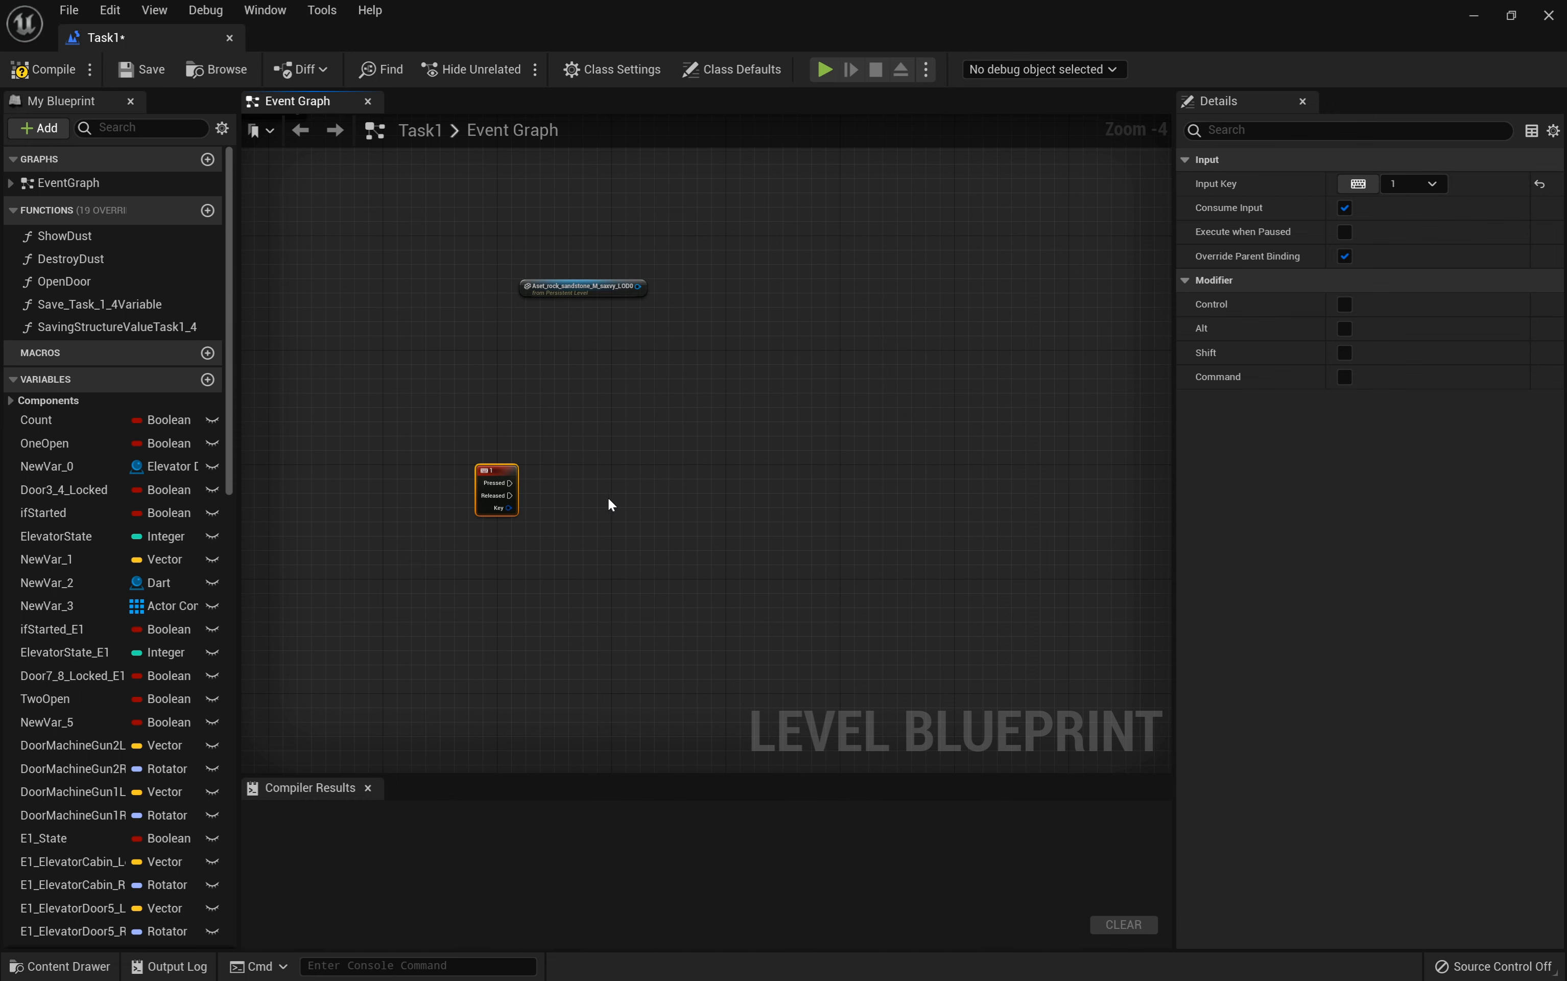
right_drag(567, 476, 493, 484)
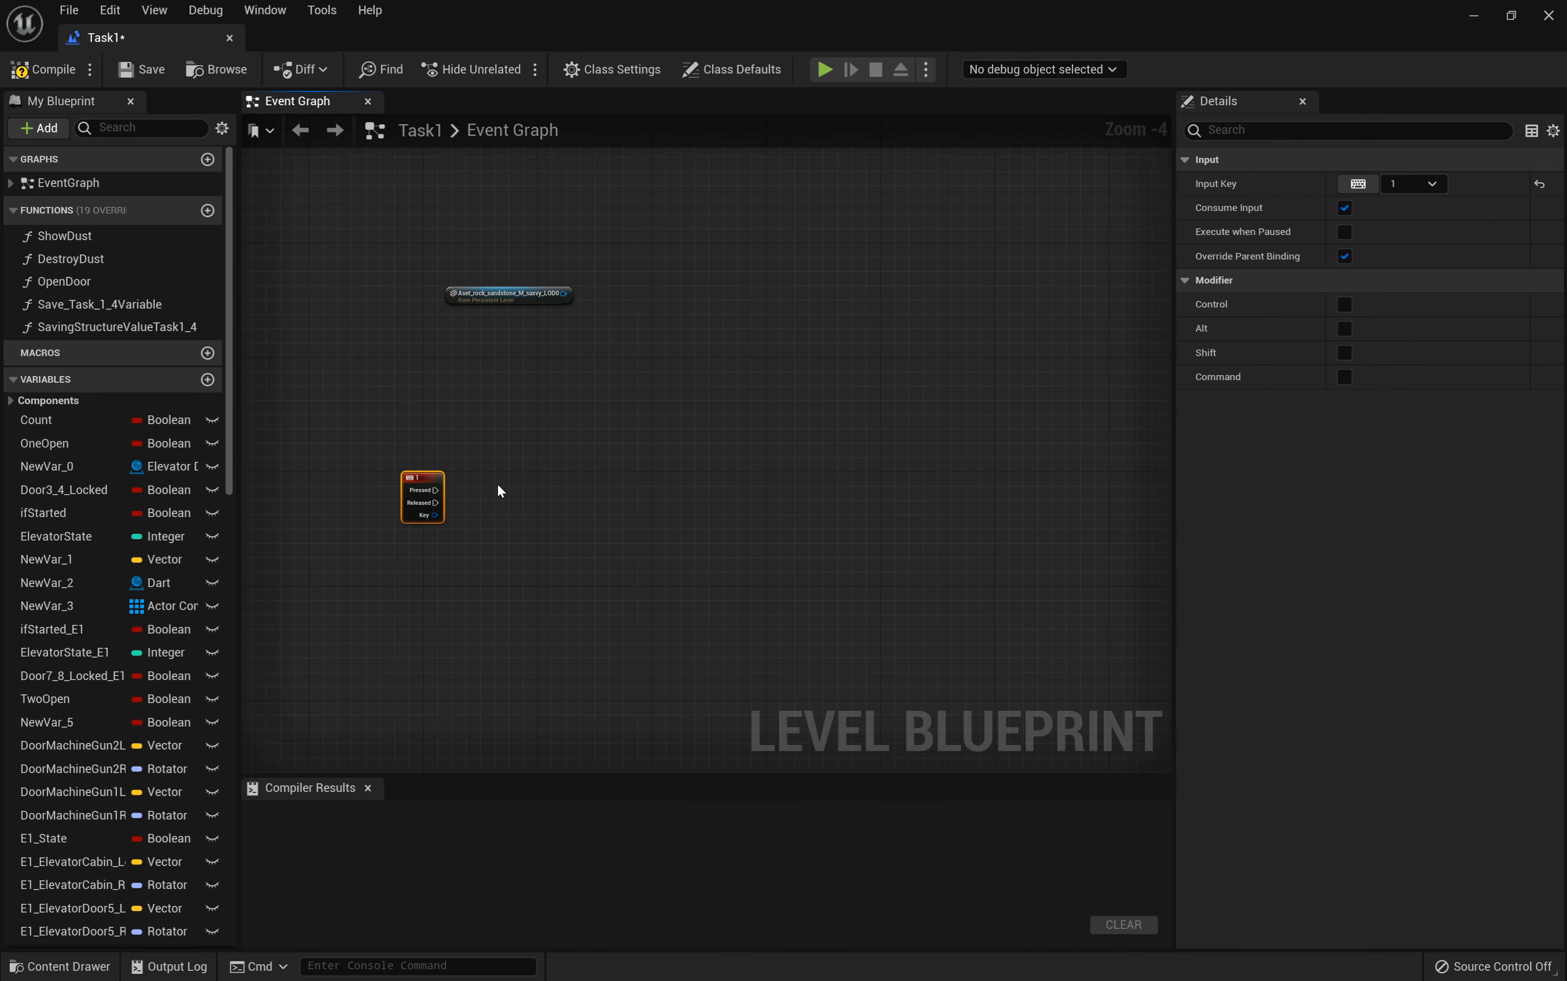
drag(435, 480, 427, 466)
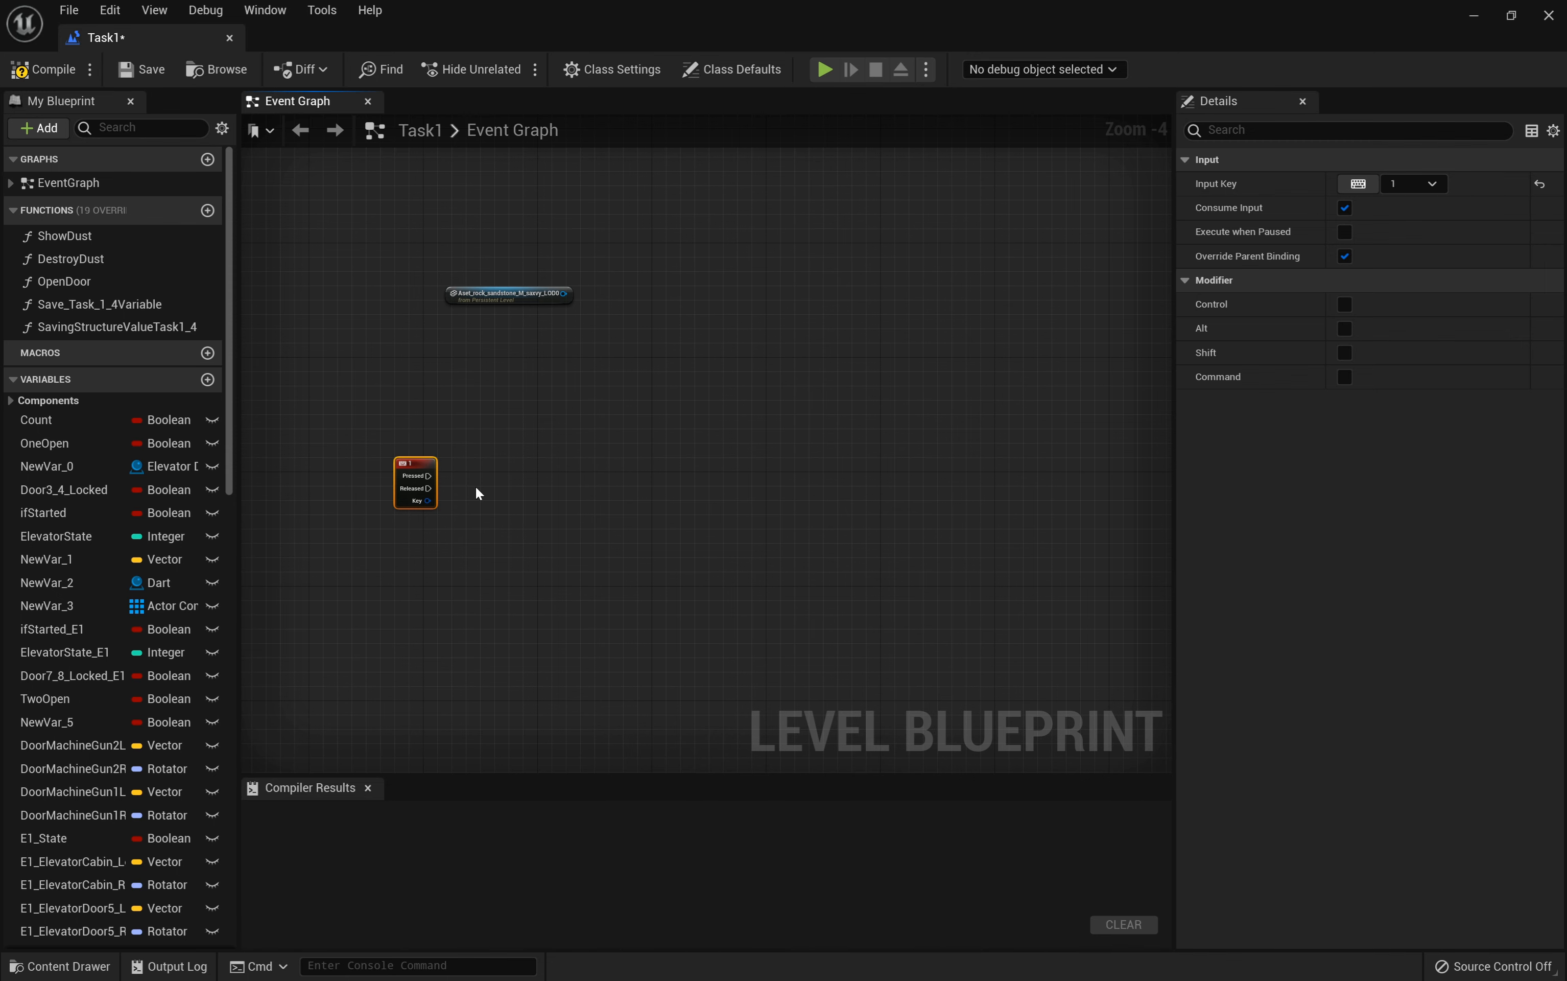
Step: Pull an execution wire from the 1 key event's Pressed output to add an executable action
scroll(538, 496, up, 3)
right_drag(521, 486, 531, 565)
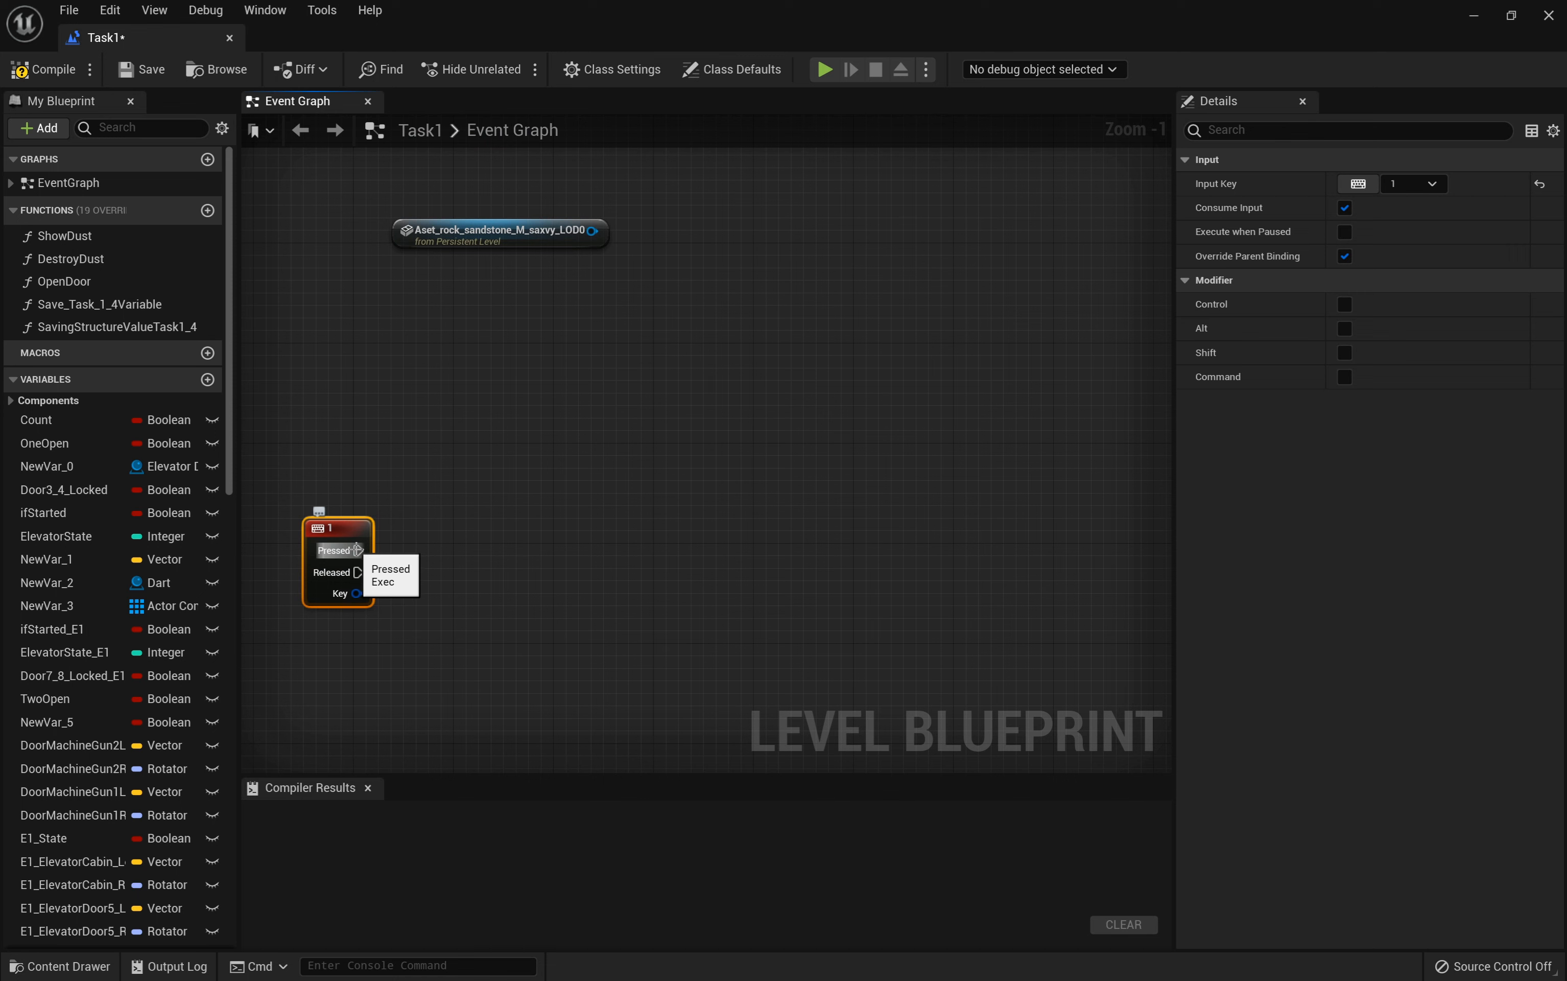
drag(358, 550, 578, 426)
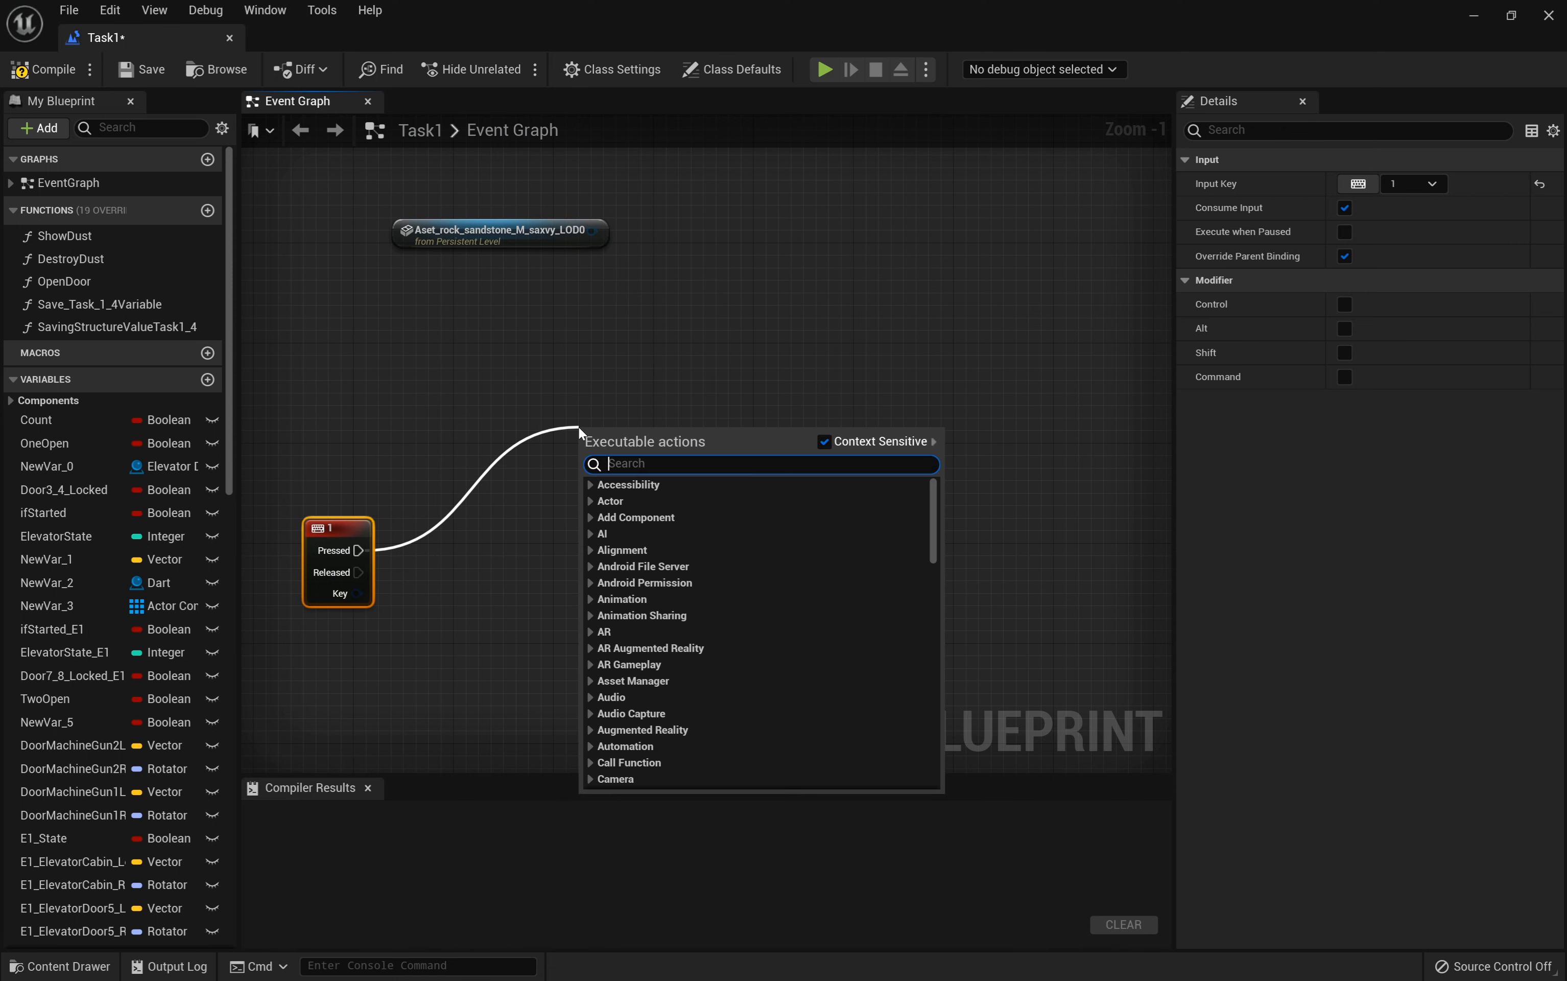